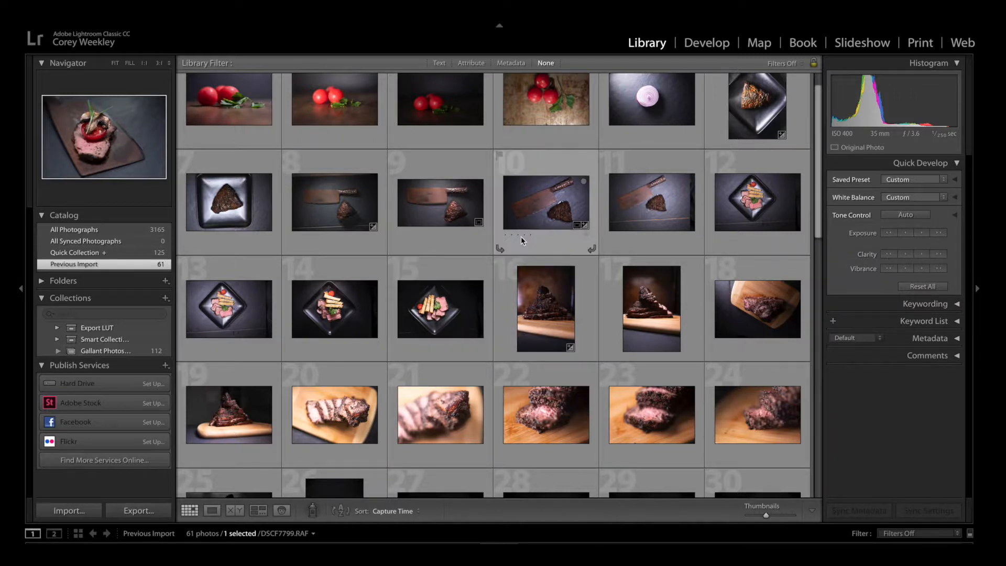
# Look through the previously imported food photos in the library grid, including the sliced steak with tomato and mushroom.
pyautogui.scroll(1, 674, 151)
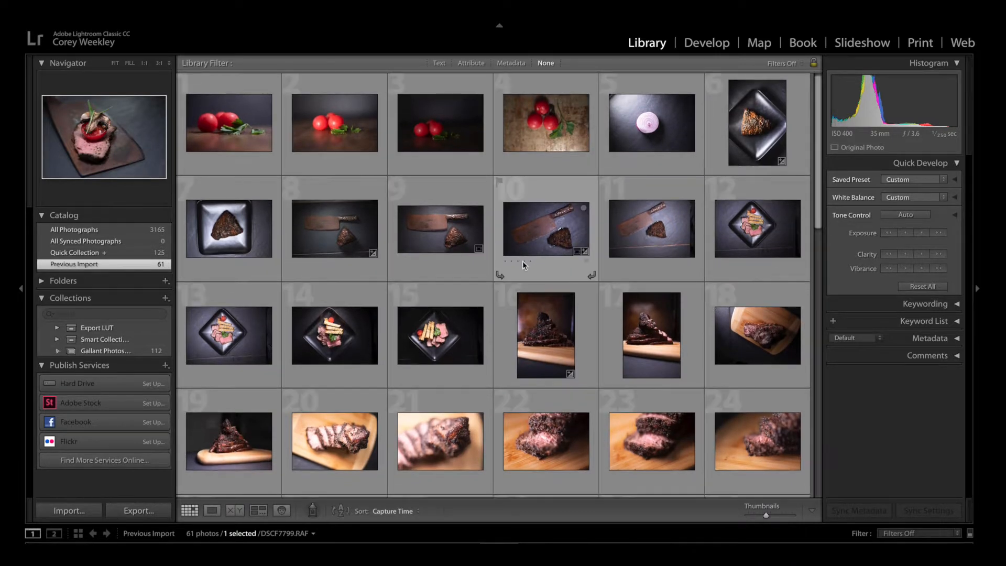
pyautogui.scroll(-1, 523, 265)
pyautogui.scroll(-2, 522, 260)
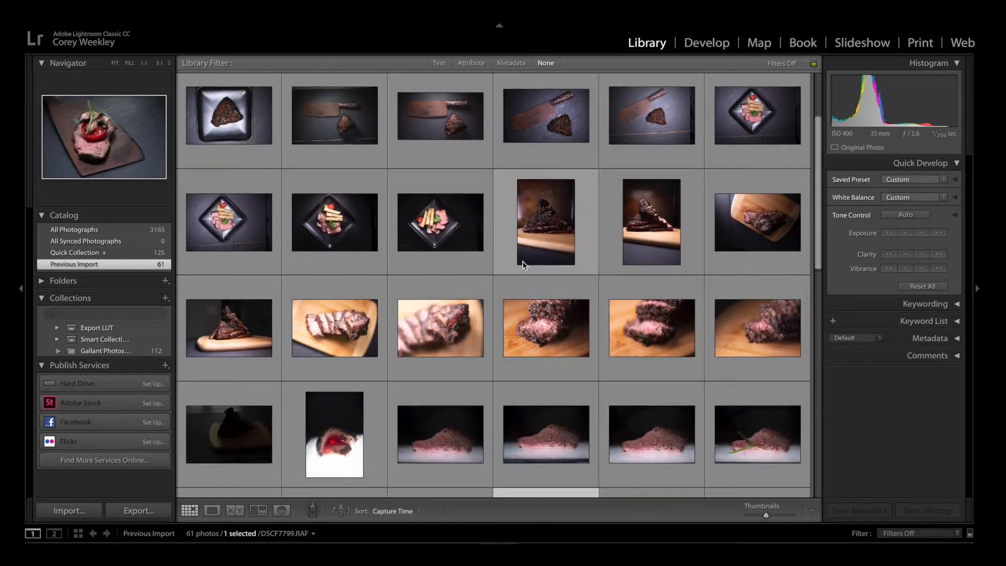
pyautogui.scroll(-3, 523, 261)
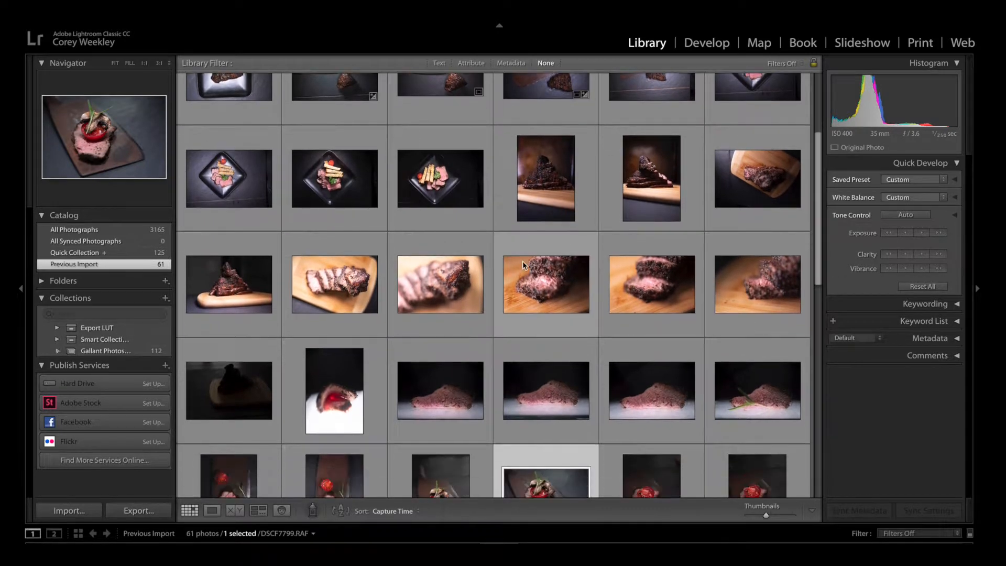
pyautogui.scroll(-1, 523, 261)
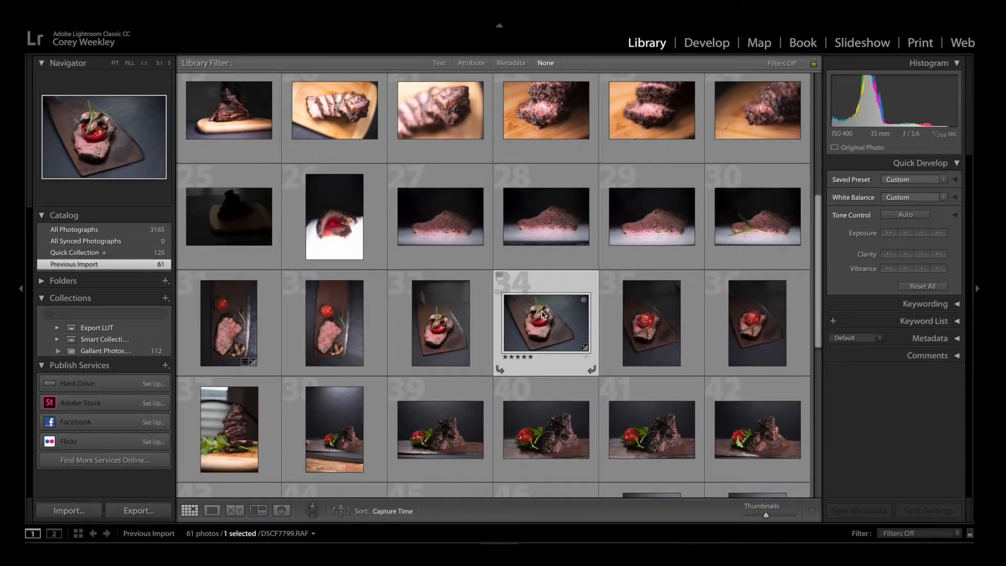
pyautogui.scroll(-3, 551, 322)
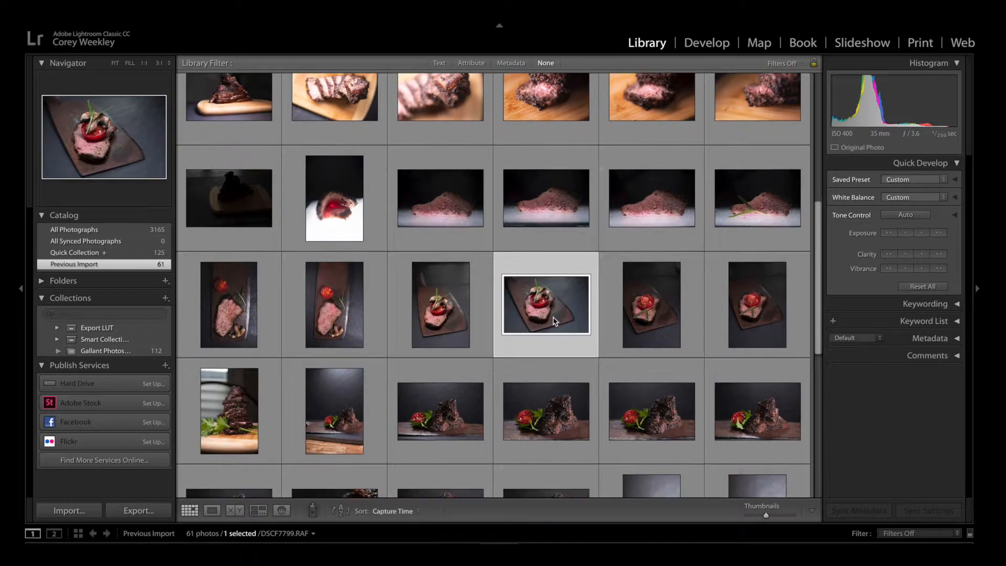
pyautogui.scroll(3, 548, 323)
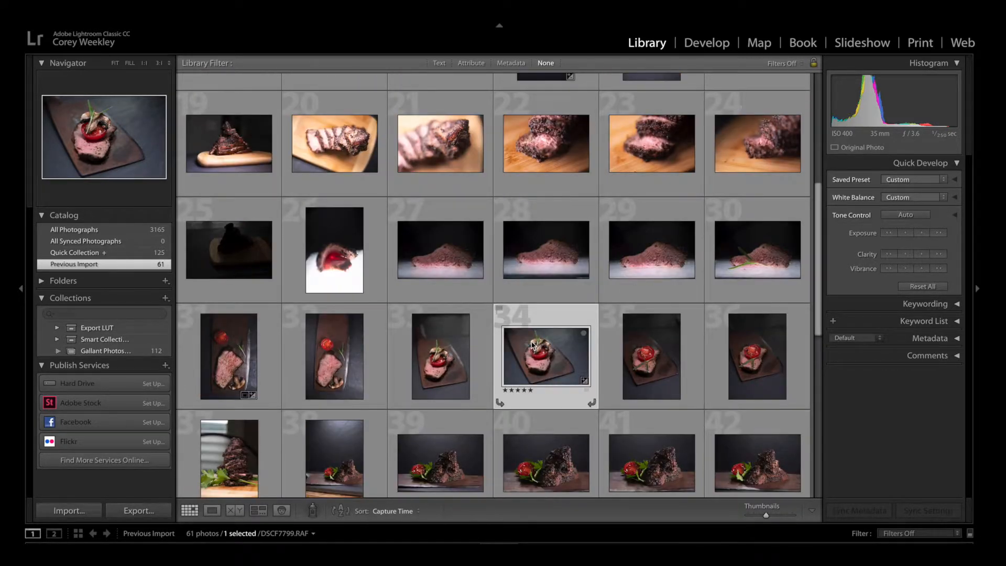
pyautogui.scroll(1, 531, 374)
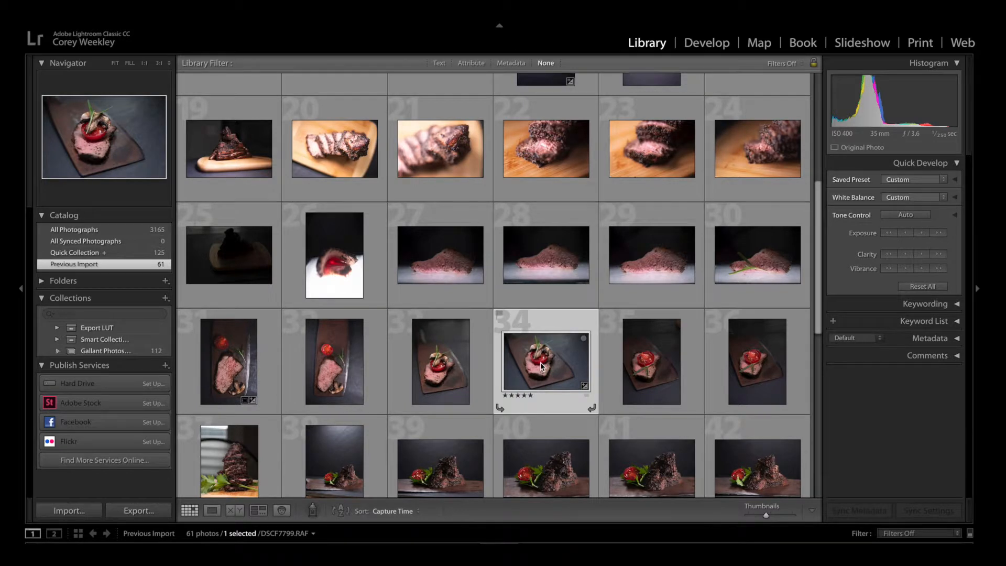
pyautogui.press('j')
pyautogui.scroll(1, 540, 362)
pyautogui.press('j')
pyautogui.scroll(-1, 545, 351)
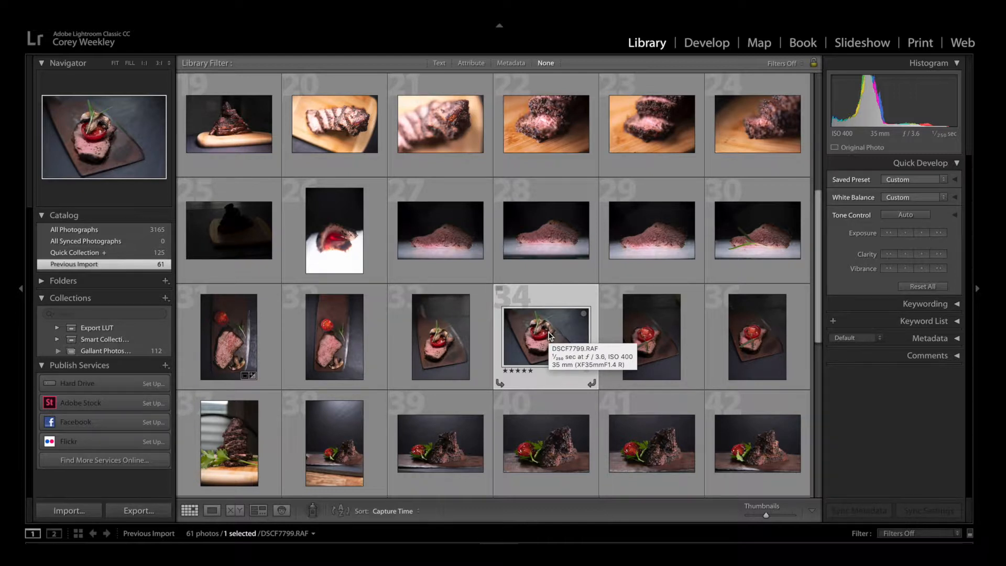
# Open the photo DSCF7799.RAF in the Develop module and expand its histogram.
pyautogui.doubleClick(550, 335)
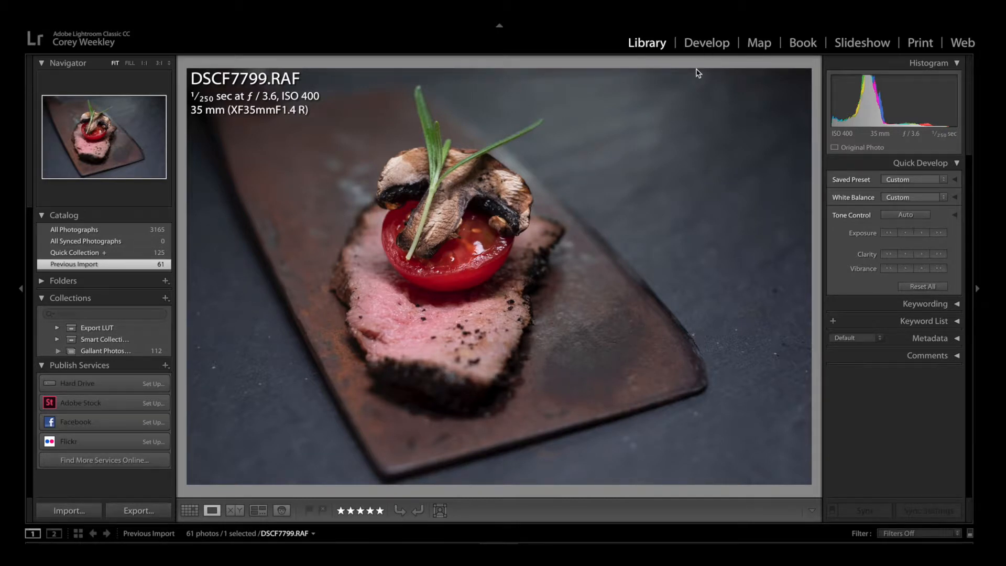
pyautogui.click(707, 44)
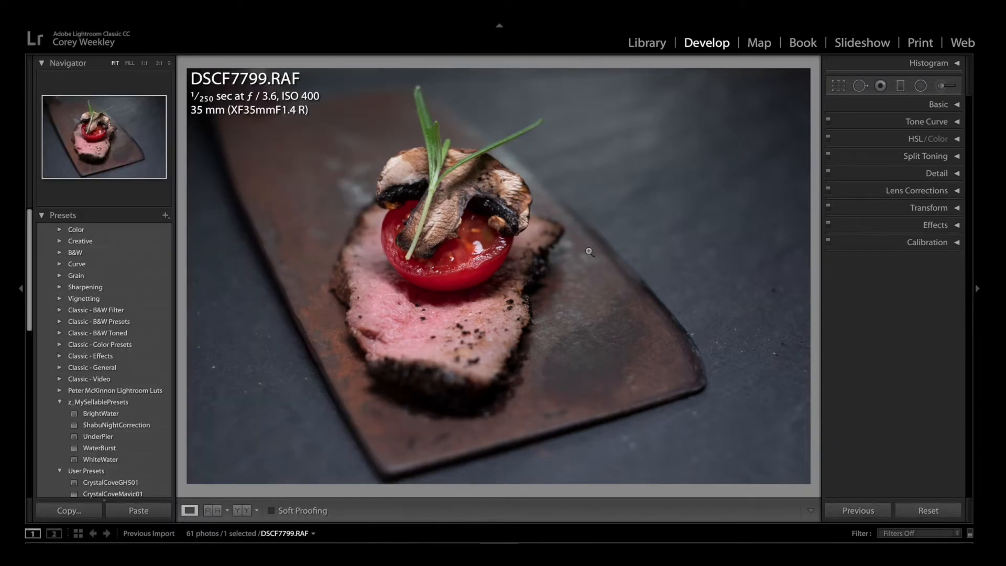
pyautogui.click(957, 64)
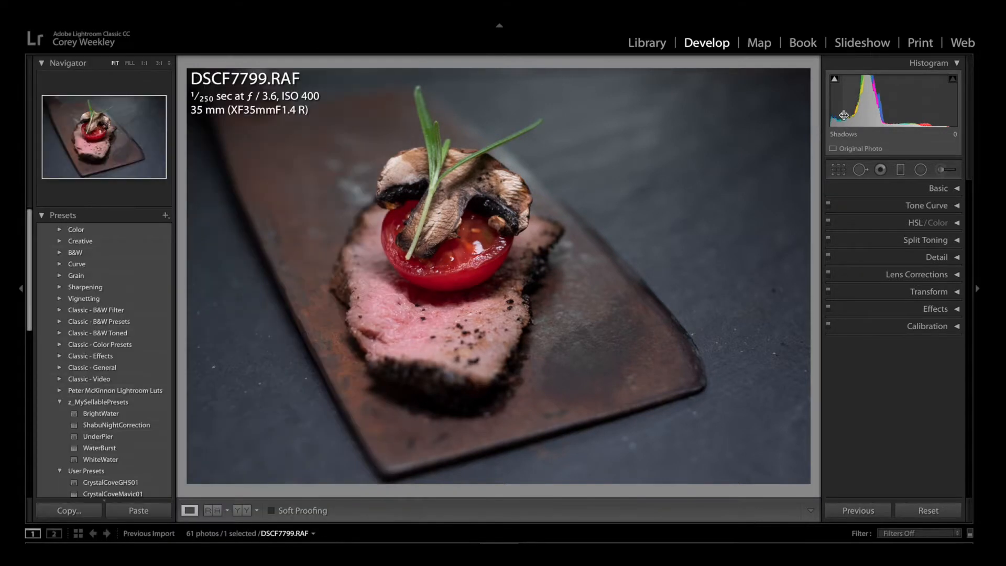
pyautogui.moveTo(834, 79)
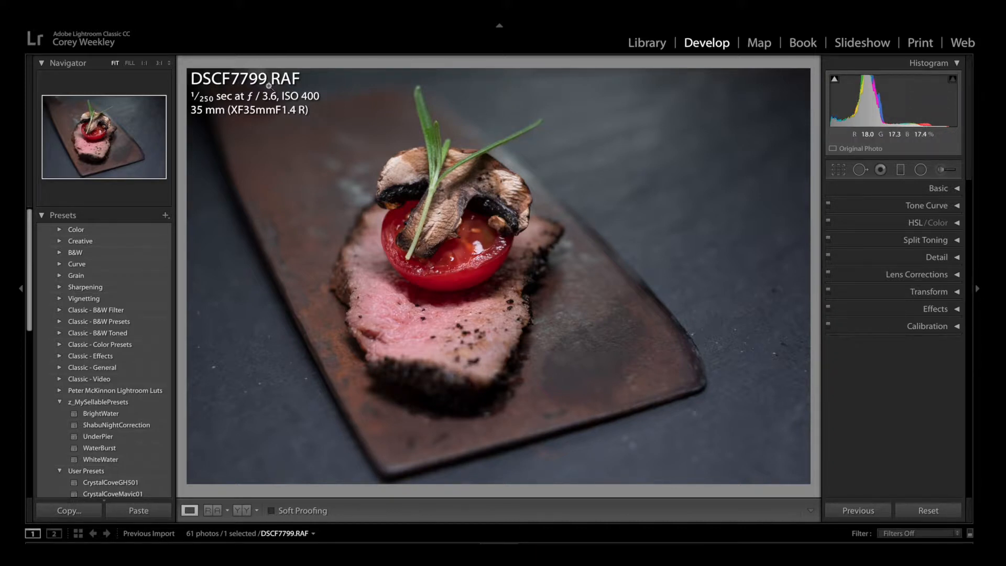
# Turn off the loupe info overlay showing the file name and exposure data over the photo.
pyautogui.click(298, 5)
pyautogui.click(303, 8)
pyautogui.click(330, 13)
pyautogui.moveTo(298, 14)
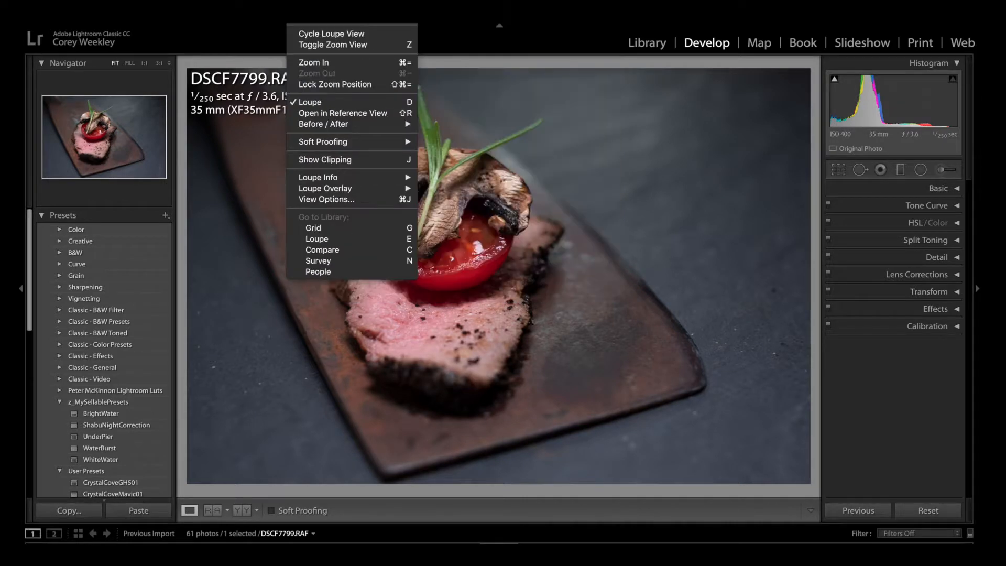
pyautogui.moveTo(334, 182)
pyautogui.click(478, 179)
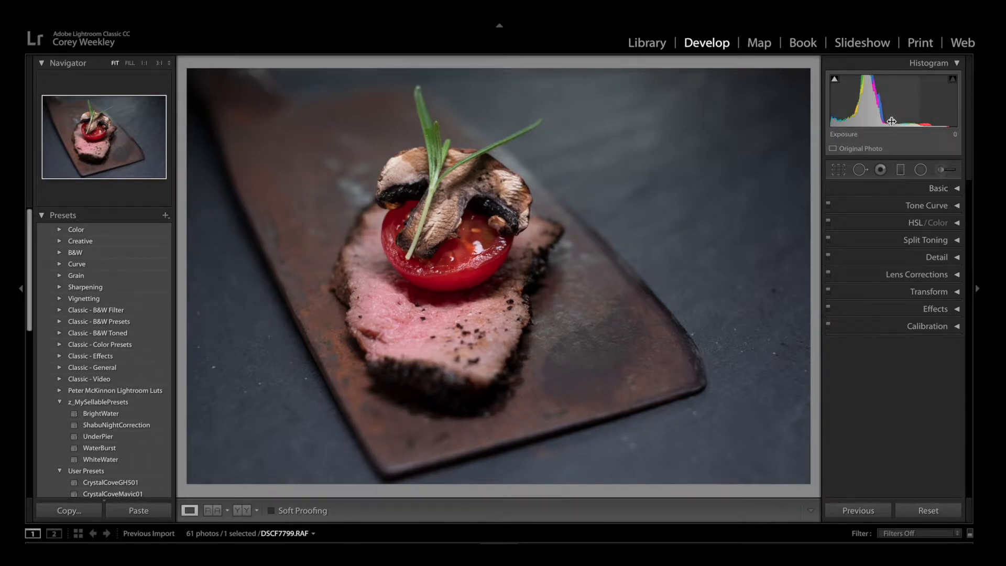
# Expand the Basic adjustments and warm the photo by raising the white balance temperature to 6,414.
pyautogui.click(957, 189)
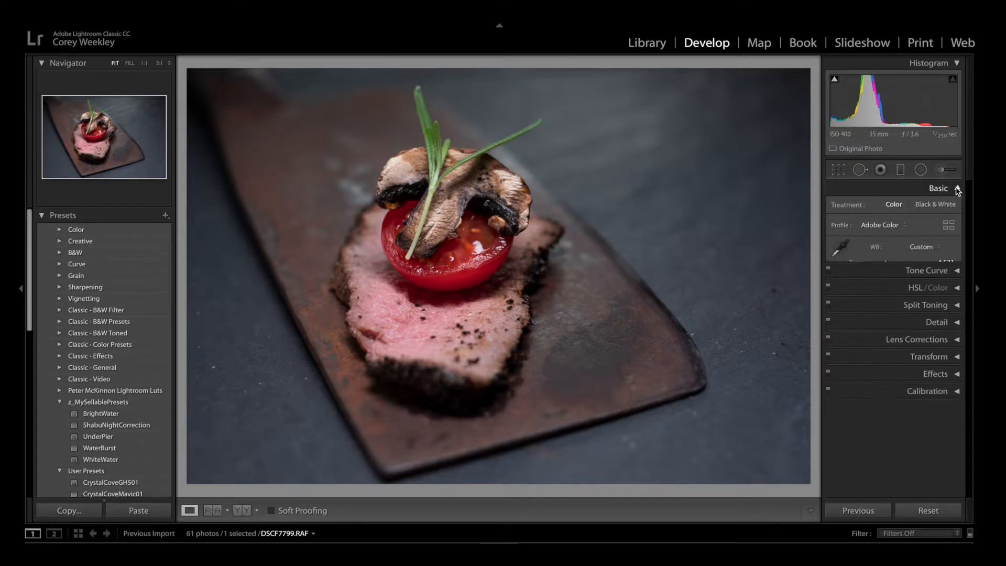
pyautogui.scroll(-1, 909, 219)
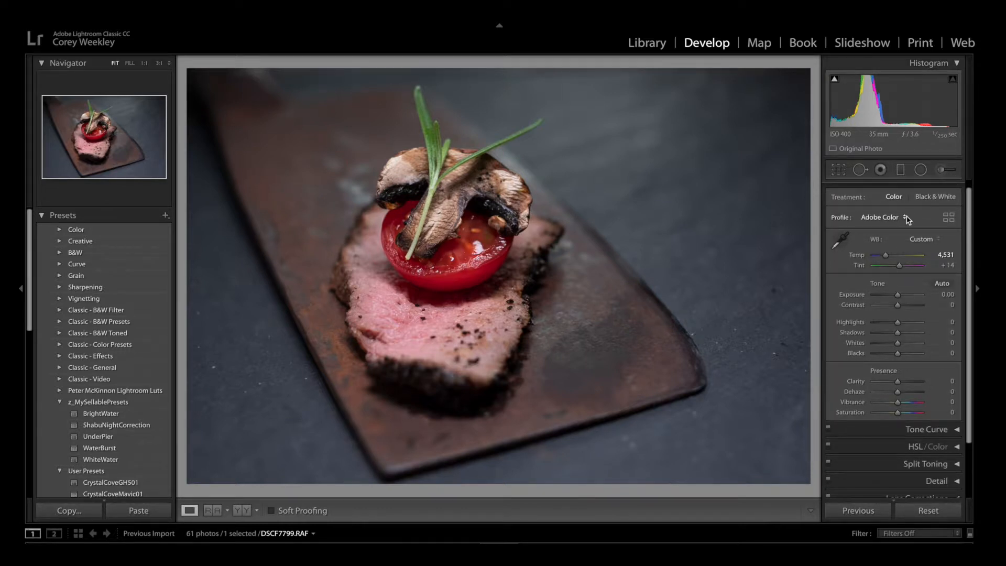
pyautogui.scroll(1, 906, 223)
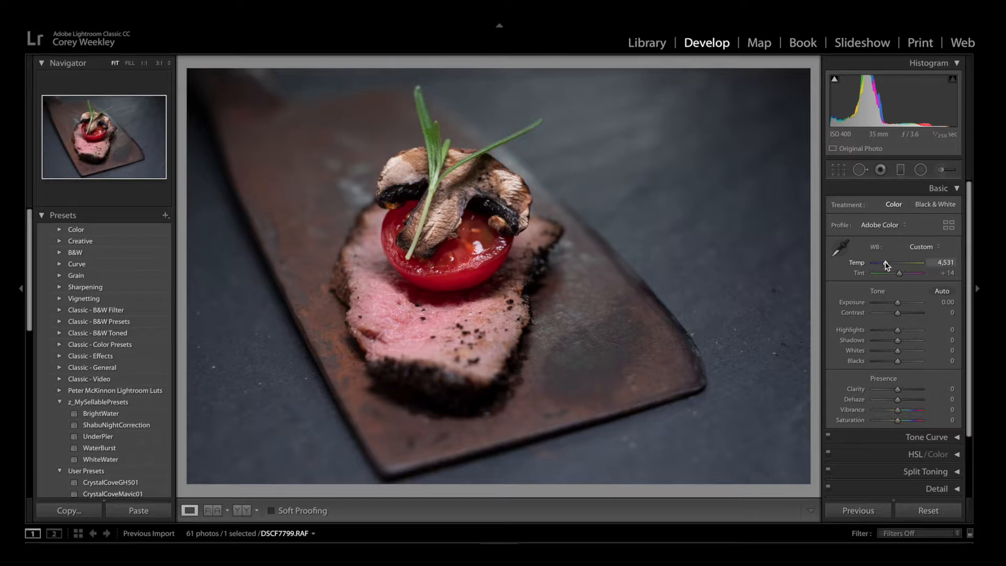
pyautogui.moveTo(884, 263)
pyautogui.mouseDown()
pyautogui.moveTo(875, 265)
pyautogui.moveTo(921, 260)
pyautogui.moveTo(895, 266)
pyautogui.mouseUp()
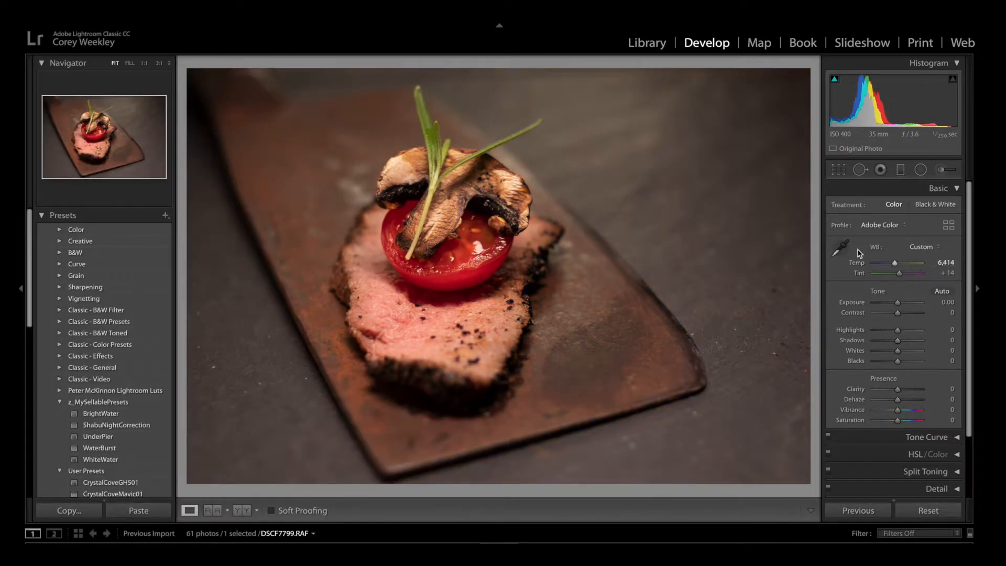
# Sample the tomato's bright highlight as the white balance neutral, and fine-tune Tint to +4 and Temp to 4,498.
pyautogui.click(840, 247)
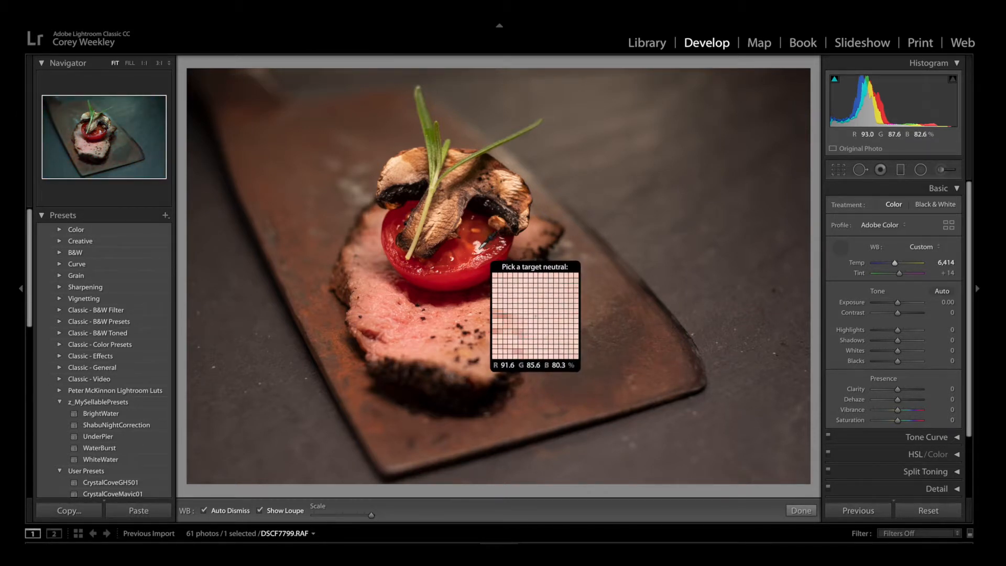
pyautogui.click(478, 250)
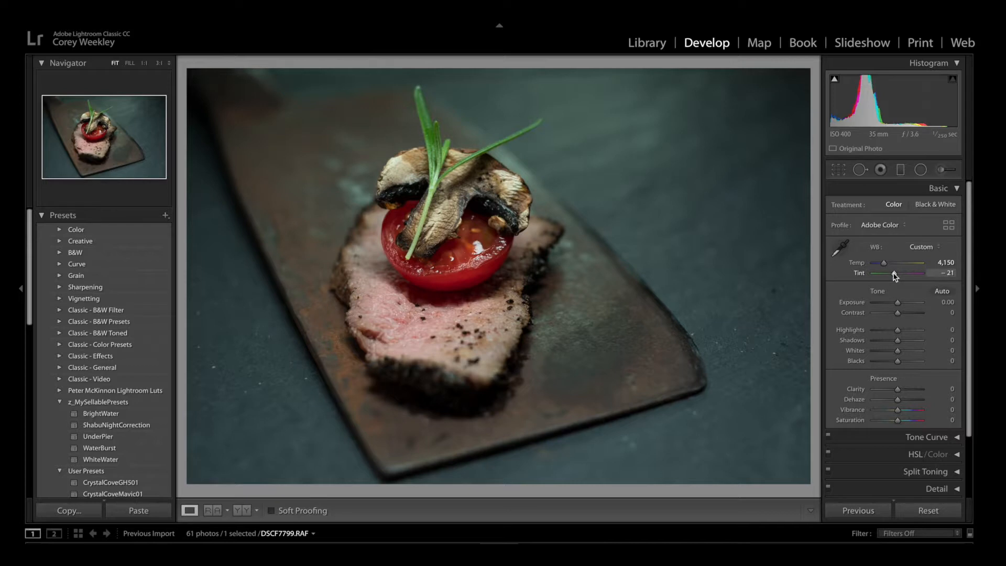
pyautogui.moveTo(894, 276); pyautogui.dragTo(898, 276)
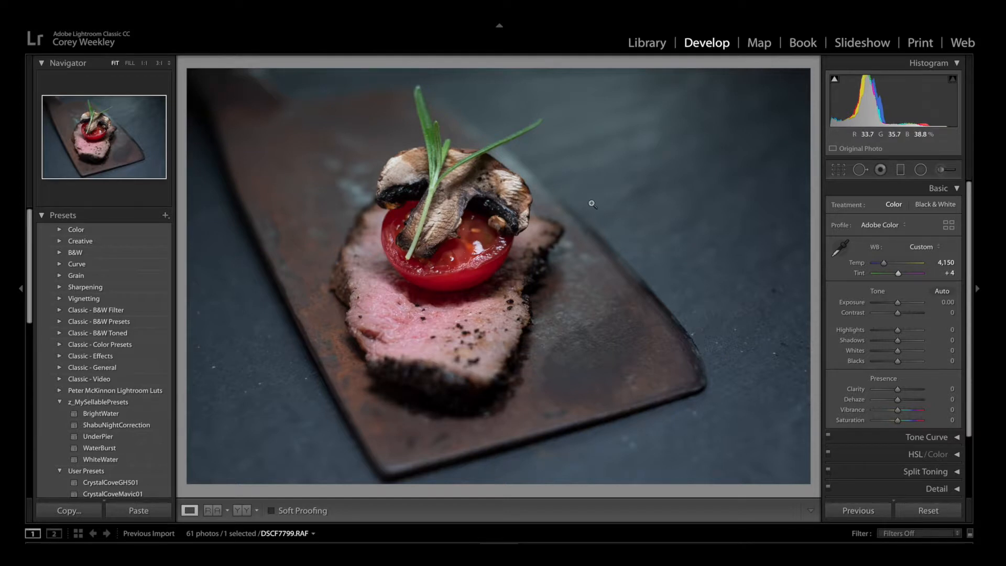
pyautogui.click(885, 265)
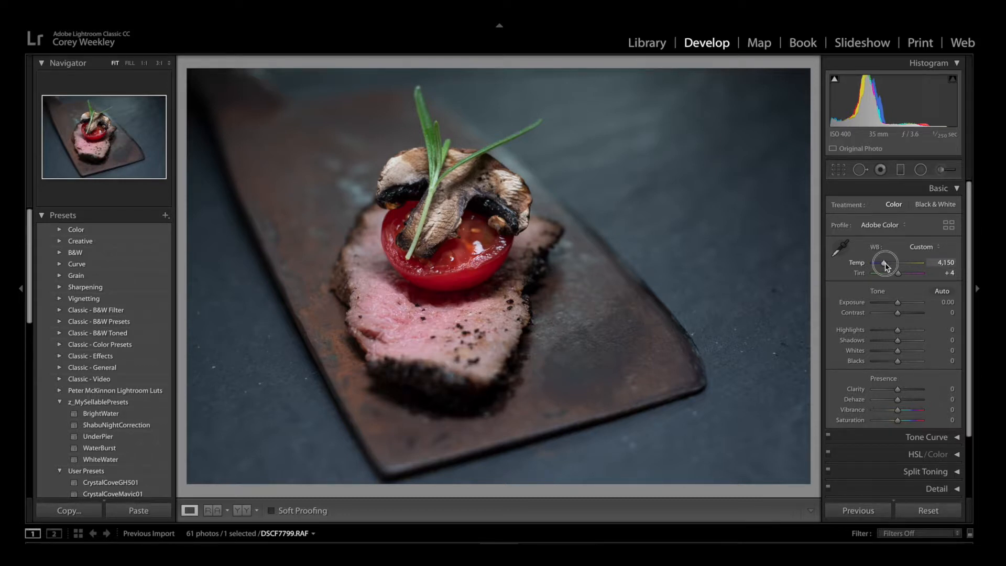
pyautogui.moveTo(884, 265); pyautogui.dragTo(887, 265)
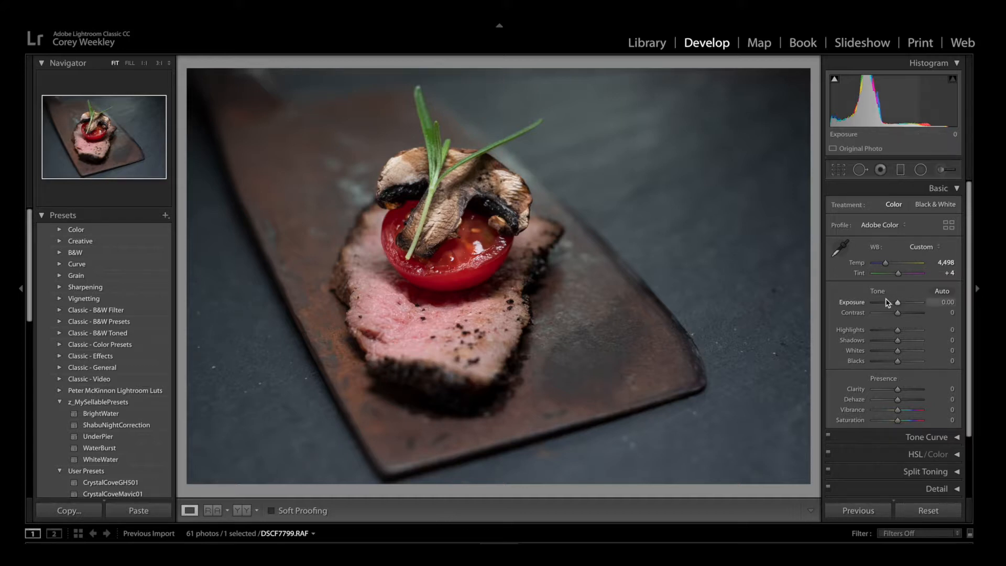
# Try the photo's exposure at −0.25, reset it, and set it to +0.25.
pyautogui.scroll(-1, 890, 303)
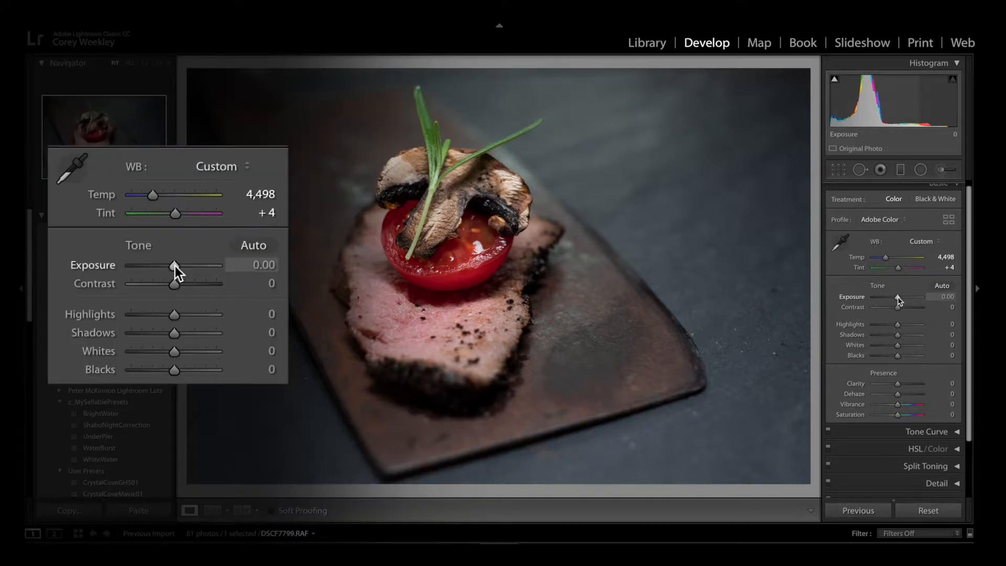
pyautogui.moveTo(897, 299)
pyautogui.mouseDown()
pyautogui.moveTo(918, 296)
pyautogui.moveTo(898, 303)
pyautogui.mouseUp()
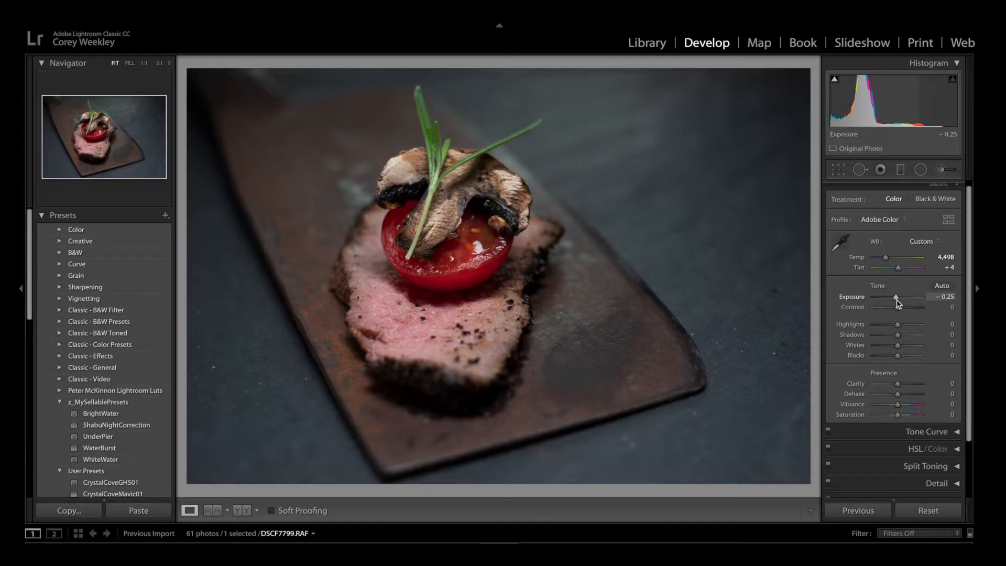
pyautogui.click(896, 298)
pyautogui.doubleClick(897, 298)
pyautogui.moveTo(897, 298); pyautogui.dragTo(899, 299)
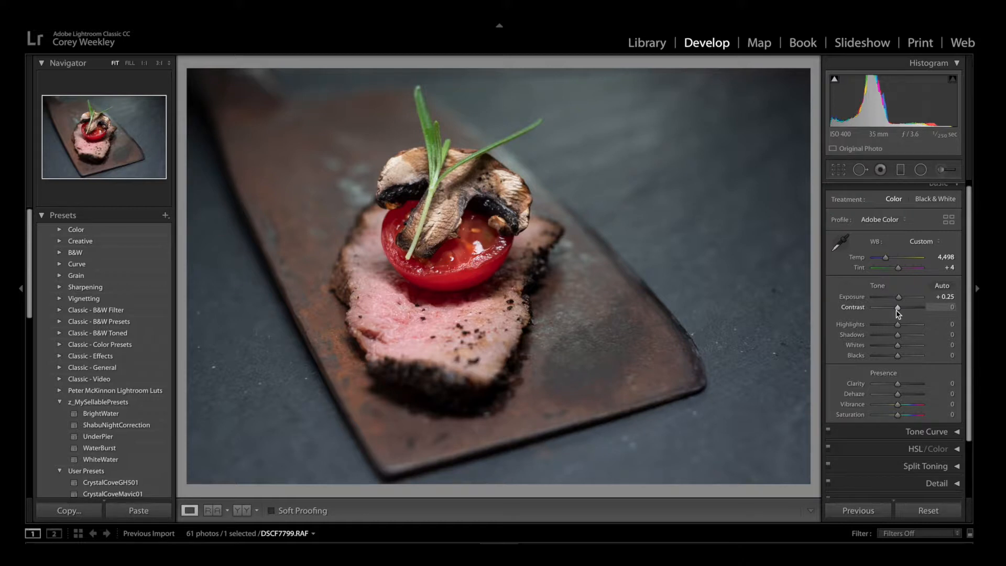
# Test the photo's contrast at +100 and −100, and settle on +29.
pyautogui.moveTo(897, 313); pyautogui.dragTo(923, 303)
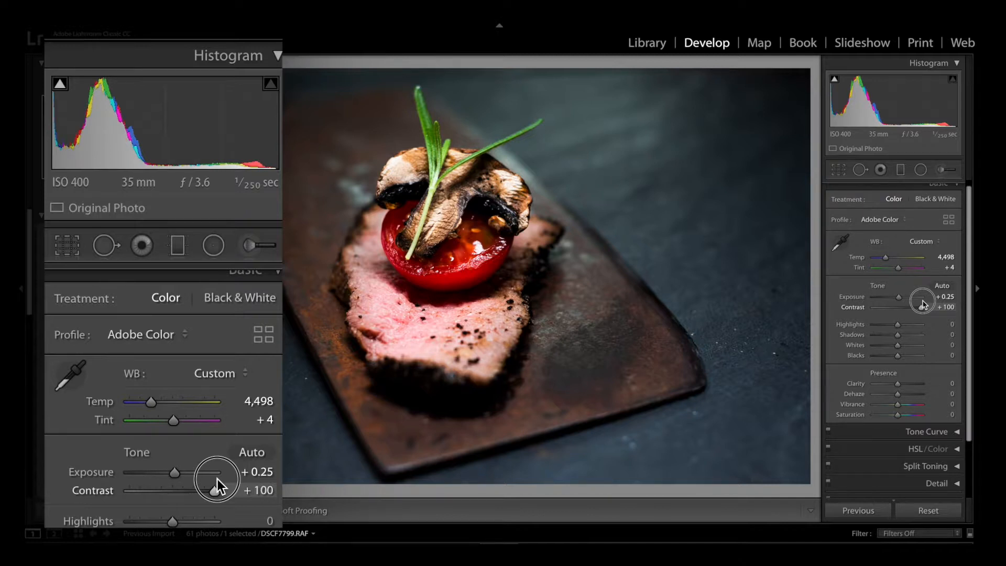
pyautogui.moveTo(218, 479); pyautogui.dragTo(102, 499)
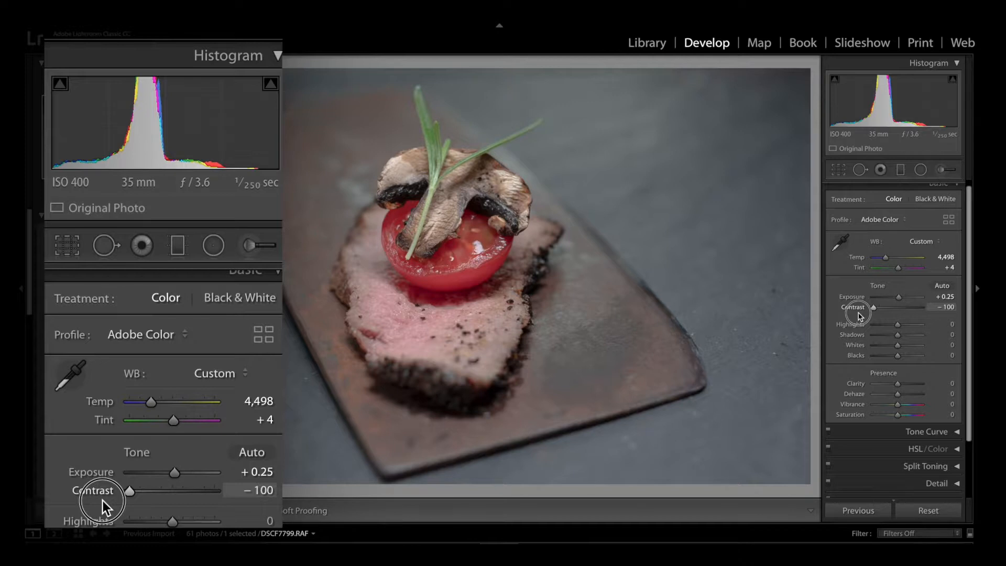
pyautogui.moveTo(865, 313); pyautogui.dragTo(905, 310)
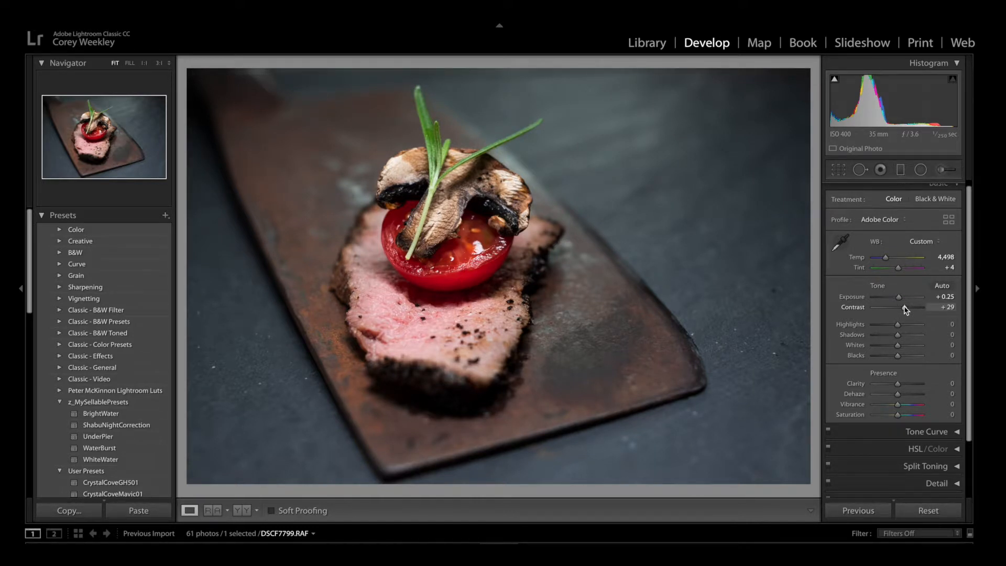
# Test the highlights at +100, lower them to −50, and raise the shadows to +30.
pyautogui.scroll(-1, 899, 321)
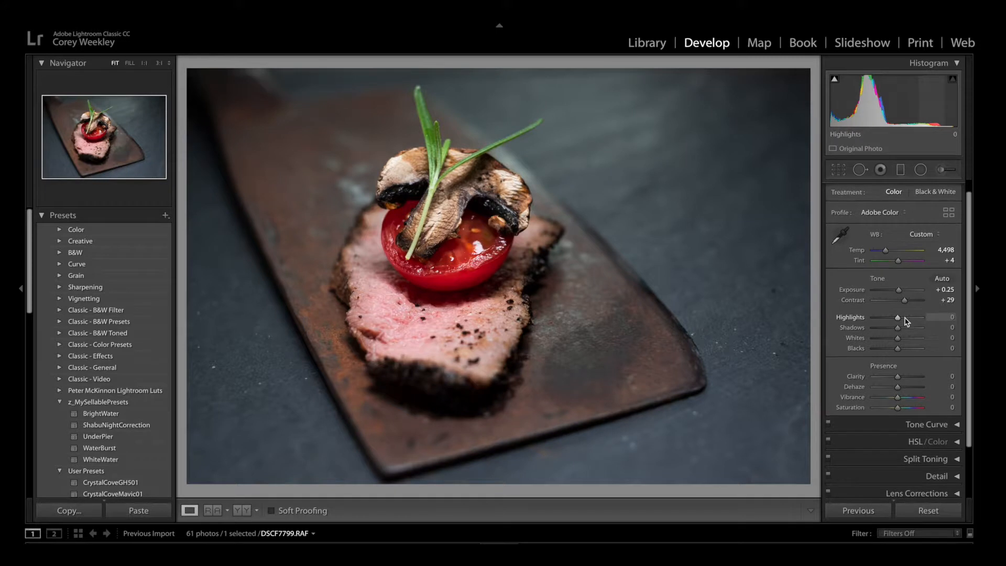
pyautogui.scroll(-1, 905, 322)
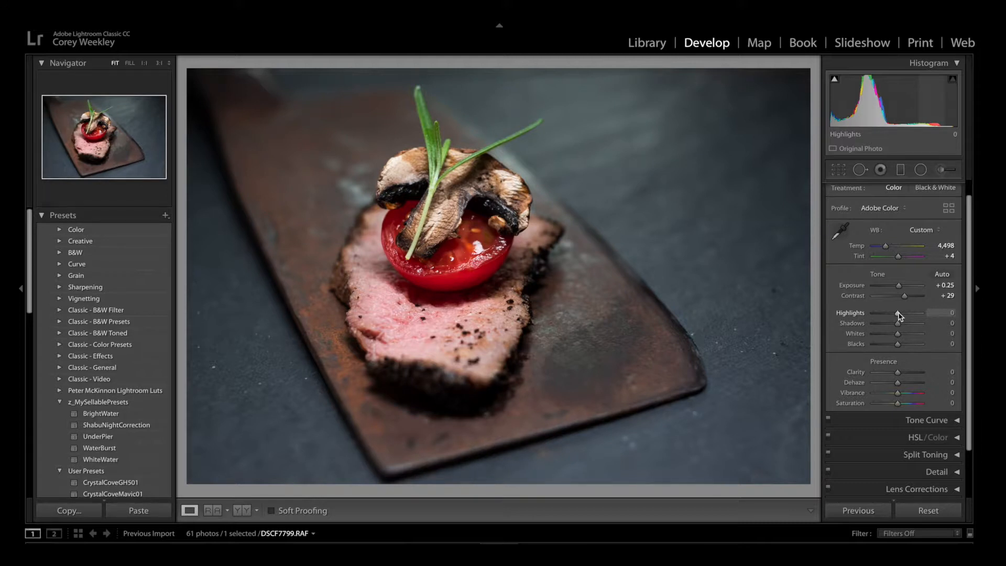
pyautogui.moveTo(898, 314); pyautogui.dragTo(937, 314)
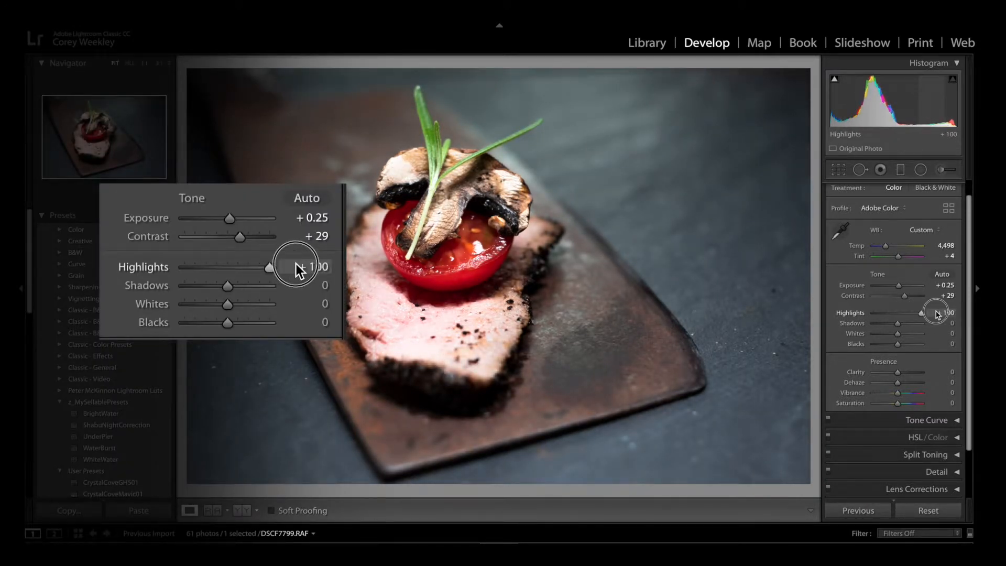
pyautogui.moveTo(934, 314); pyautogui.dragTo(886, 313)
pyautogui.moveTo(894, 313)
pyautogui.mouseDown()
pyautogui.moveTo(902, 311)
pyautogui.moveTo(886, 314)
pyautogui.mouseUp()
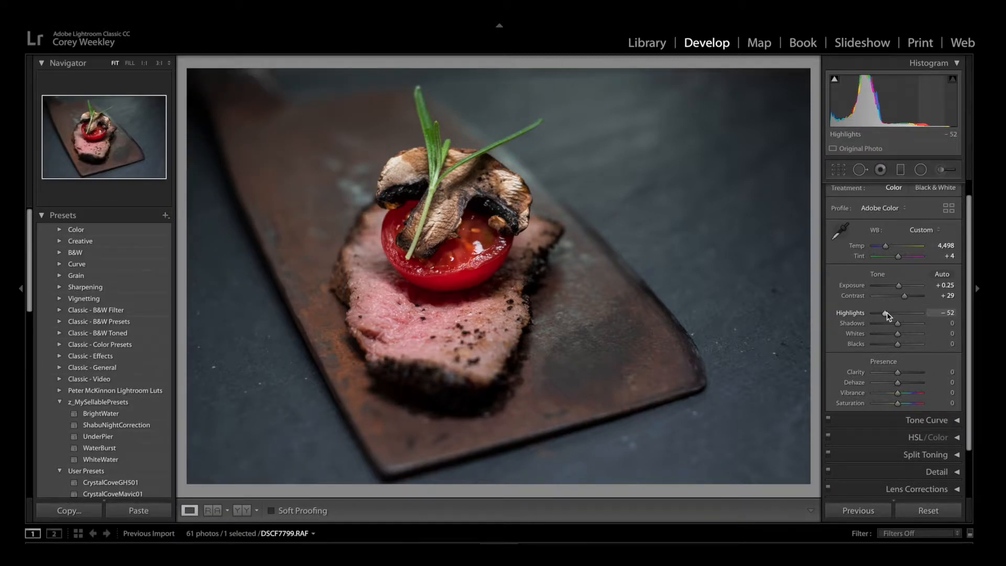
pyautogui.click(884, 315)
pyautogui.moveTo(884, 317); pyautogui.dragTo(886, 317)
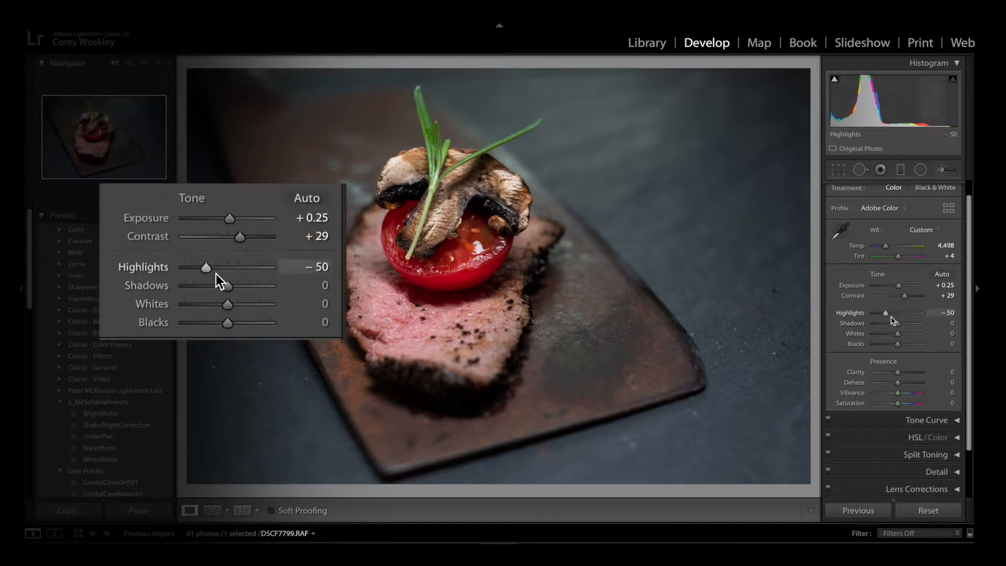
pyautogui.moveTo(898, 326)
pyautogui.mouseDown()
pyautogui.moveTo(876, 325)
pyautogui.moveTo(915, 325)
pyautogui.moveTo(903, 327)
pyautogui.mouseUp()
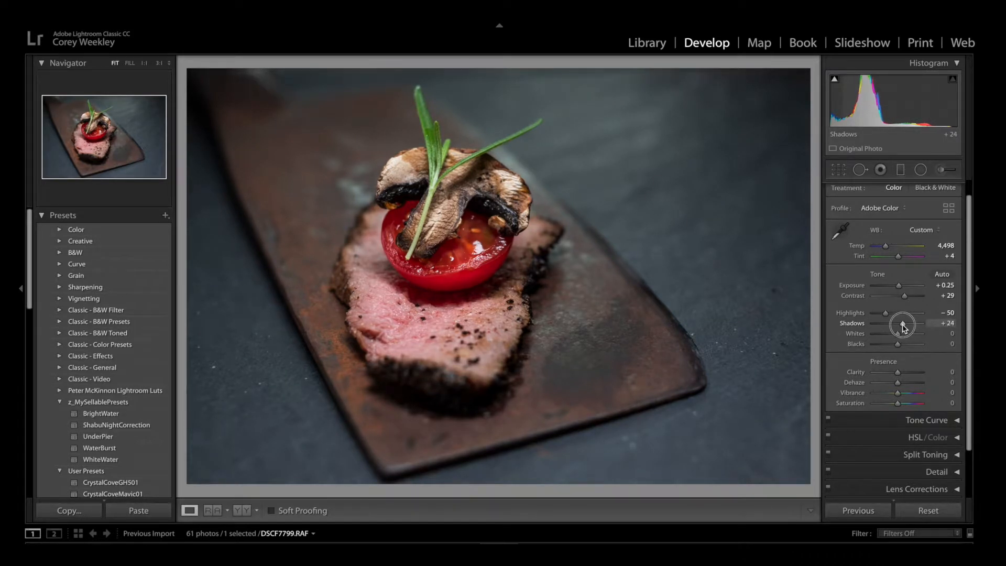
pyautogui.moveTo(903, 327); pyautogui.dragTo(903, 323)
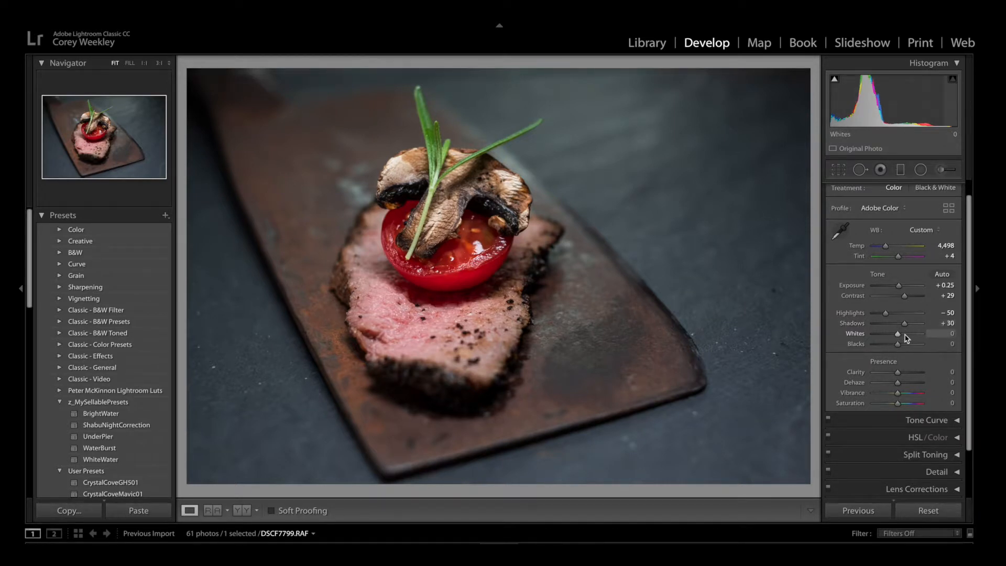
# Test the whites at −30 and the blacks at −100, and settle on whites +1 and blacks +7.
pyautogui.moveTo(897, 336); pyautogui.dragTo(863, 346)
pyautogui.click(898, 346)
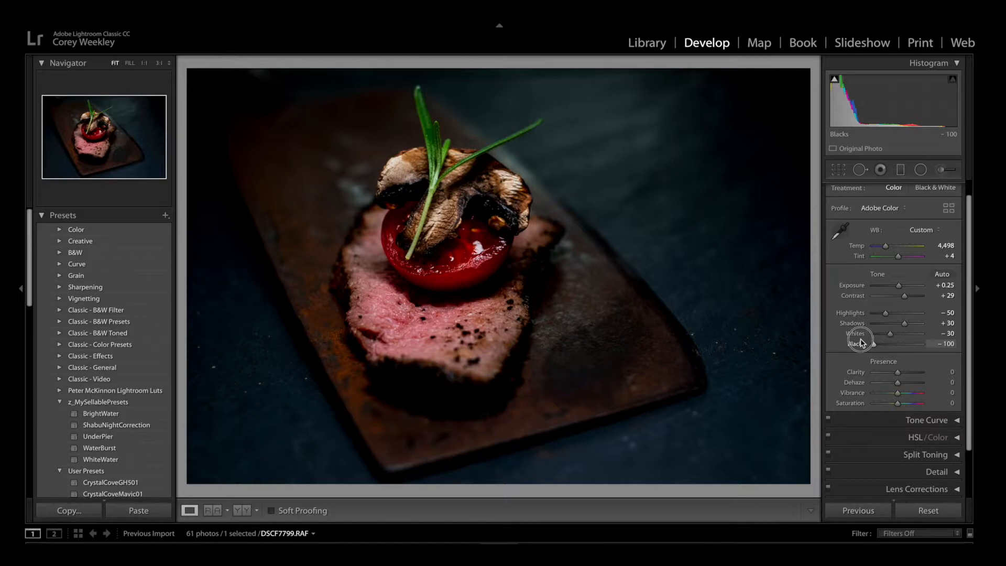
pyautogui.moveTo(862, 343); pyautogui.dragTo(899, 334)
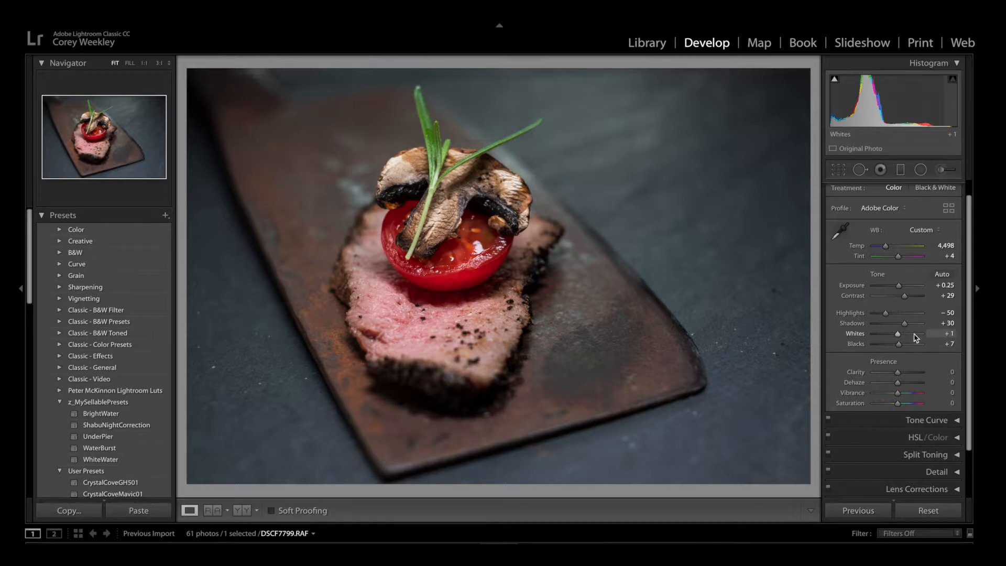
# Collapse the Basic settings and open the Tone Curve settings.
pyautogui.scroll(-4, 917, 345)
pyautogui.scroll(5, 912, 351)
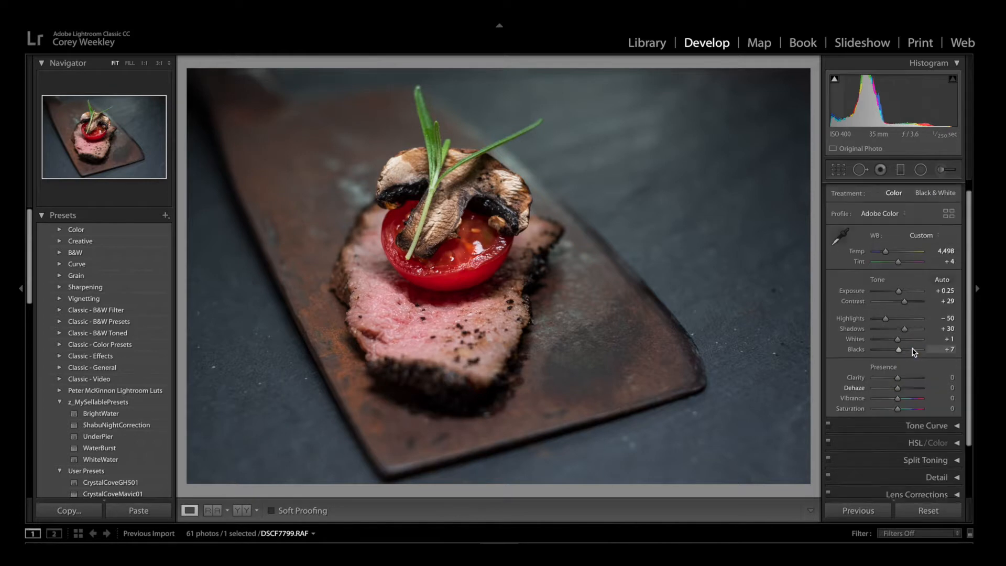
pyautogui.click(957, 190)
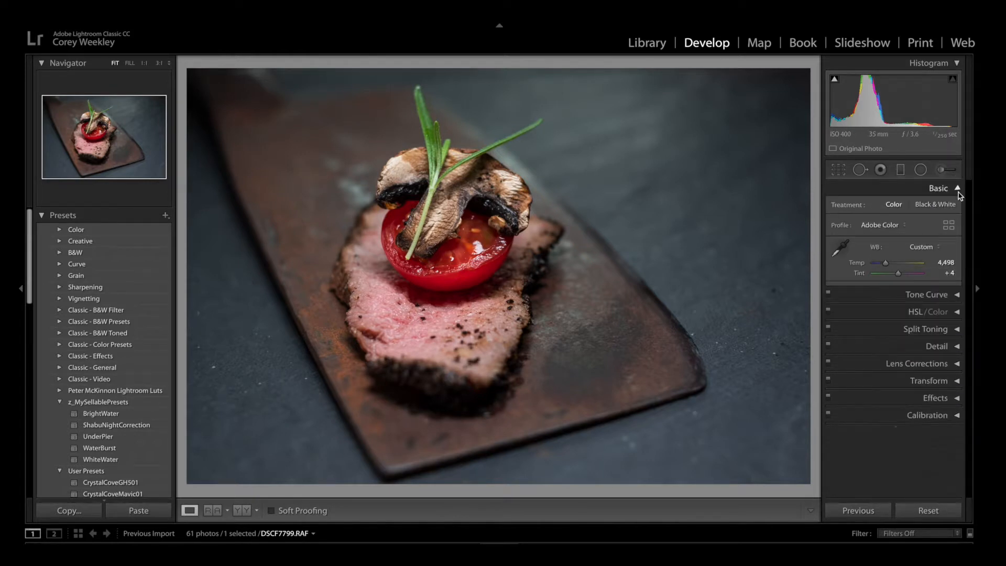
pyautogui.click(957, 207)
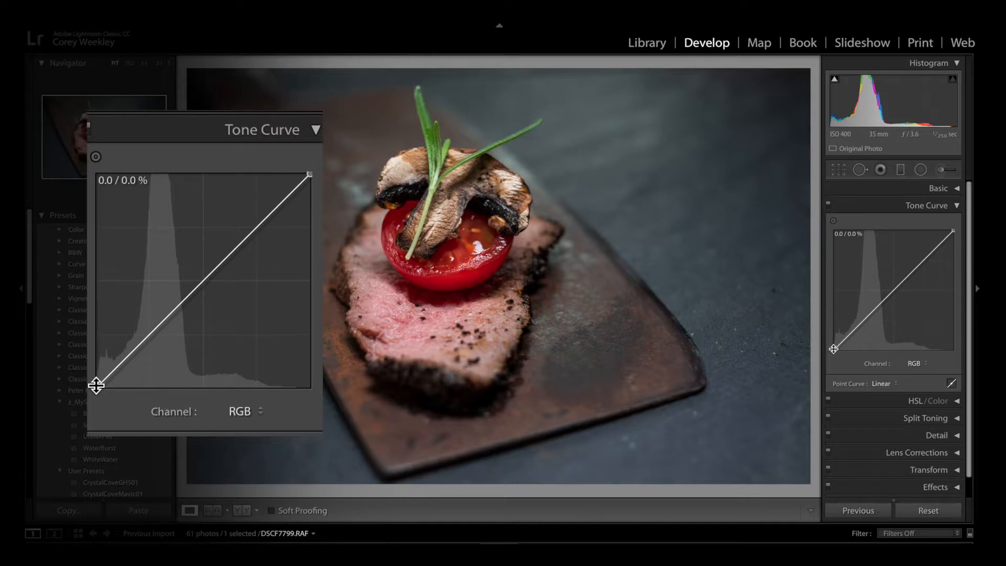
# Try lifting the RGB curve's black point to 39.6% and moving its white point, and return the curve to linear.
pyautogui.moveTo(833, 348); pyautogui.dragTo(815, 306)
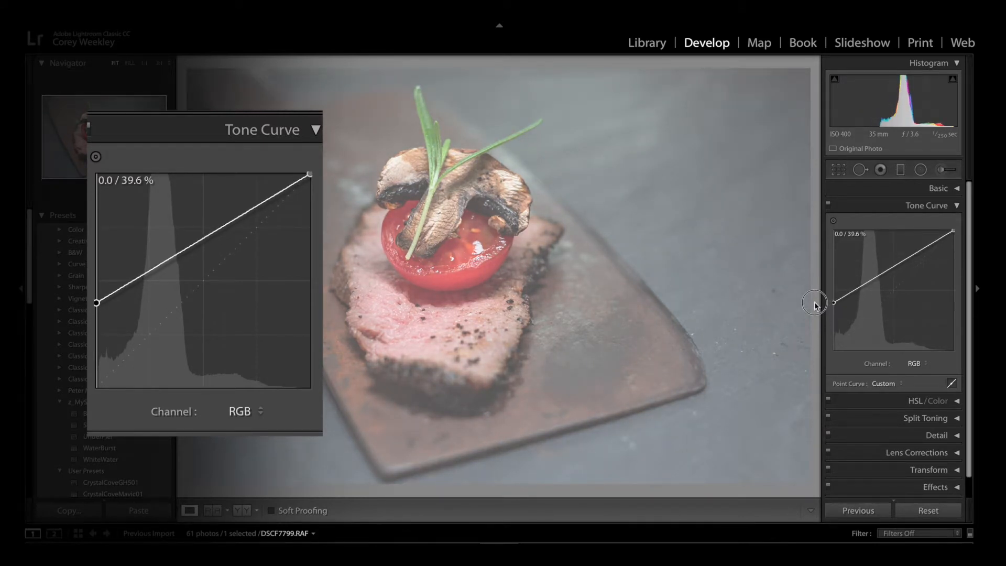
pyautogui.moveTo(815, 305); pyautogui.dragTo(834, 352)
pyautogui.moveTo(953, 231); pyautogui.dragTo(977, 214)
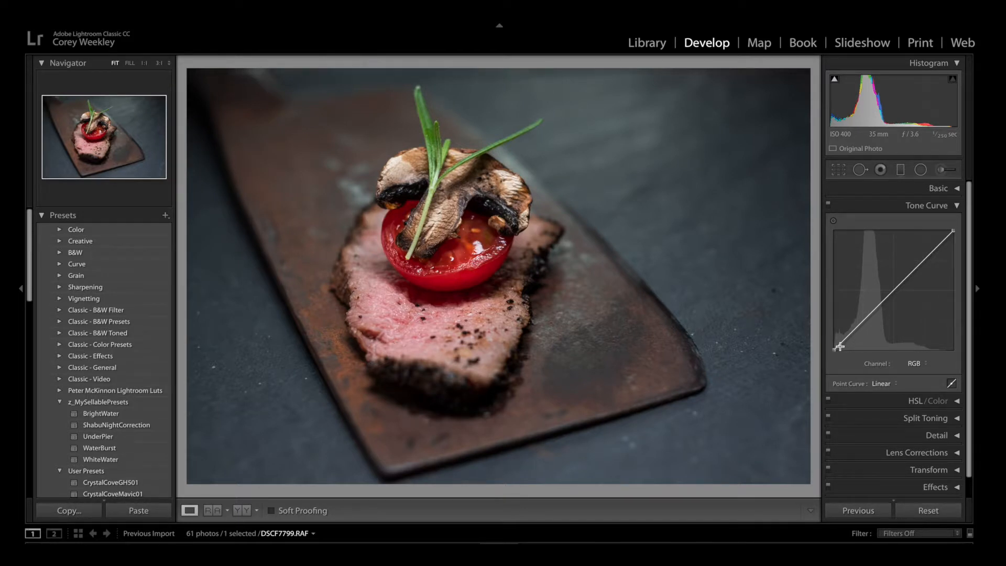
# Shape a faded S-curve on the RGB channel by raising the black point, lowering the white point, and adding a lowered shadow point and raised highlight point.
pyautogui.moveTo(834, 349); pyautogui.dragTo(828, 337)
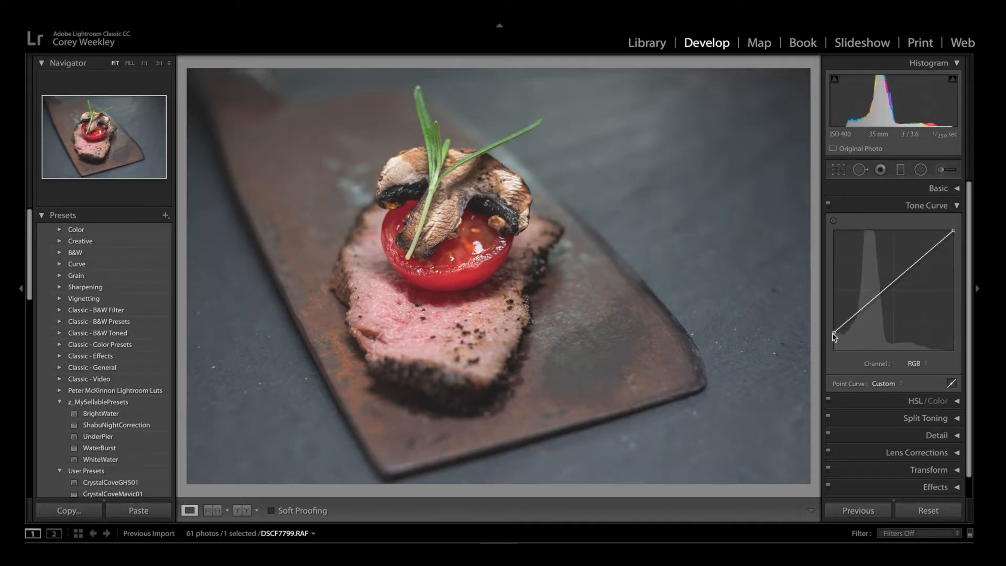
pyautogui.moveTo(953, 231); pyautogui.dragTo(963, 251)
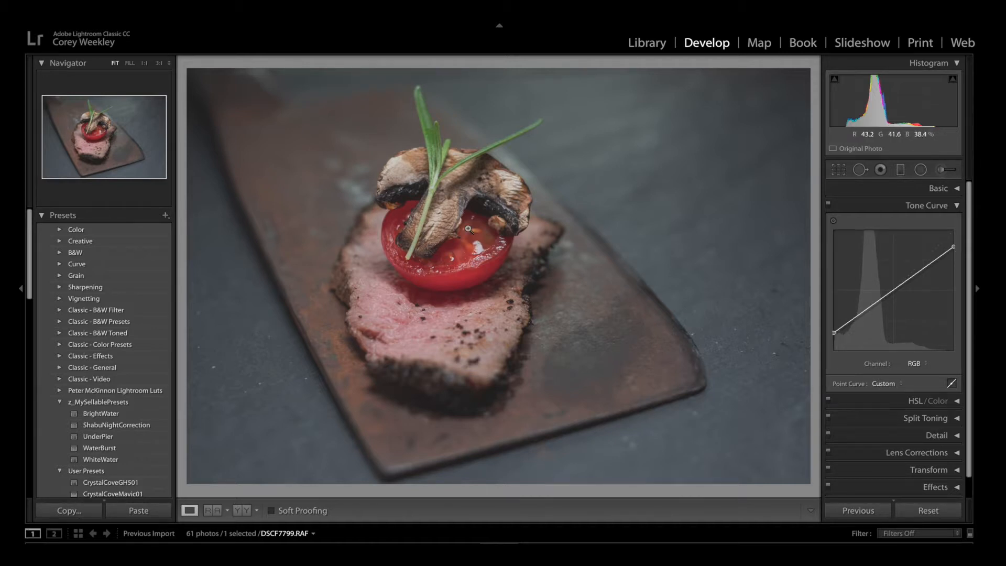
pyautogui.click(871, 307)
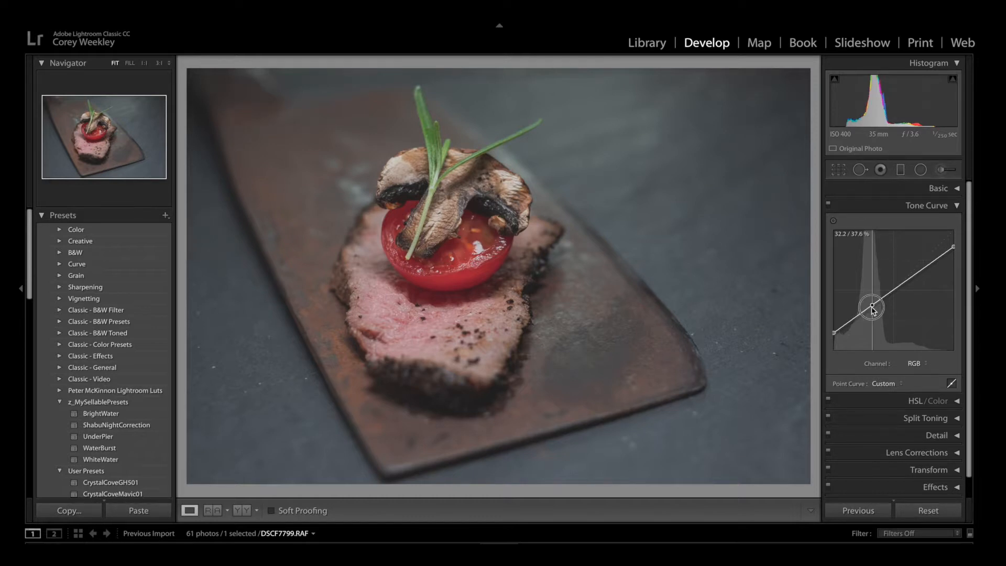
pyautogui.moveTo(872, 308); pyautogui.dragTo(878, 314)
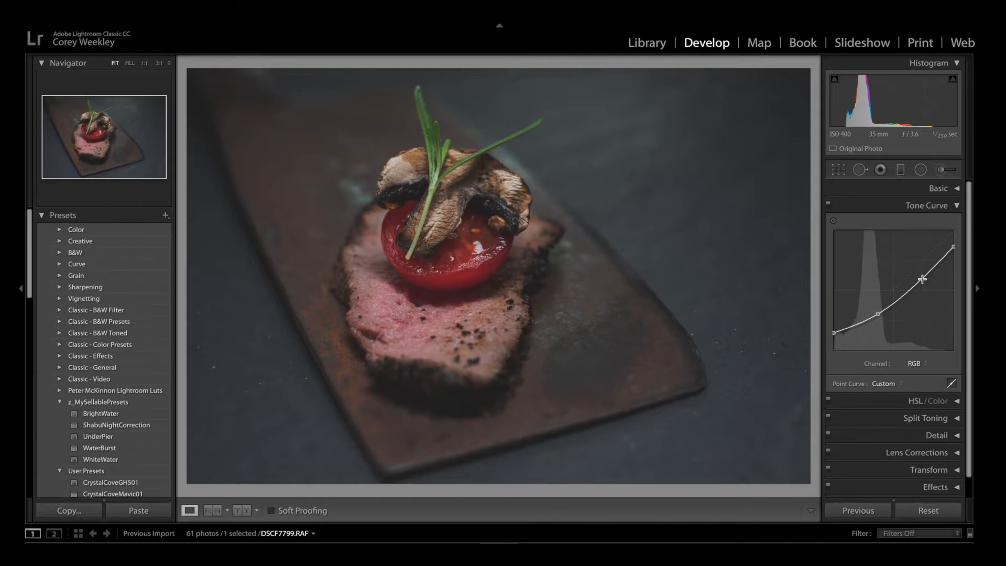
pyautogui.moveTo(923, 278); pyautogui.dragTo(919, 269)
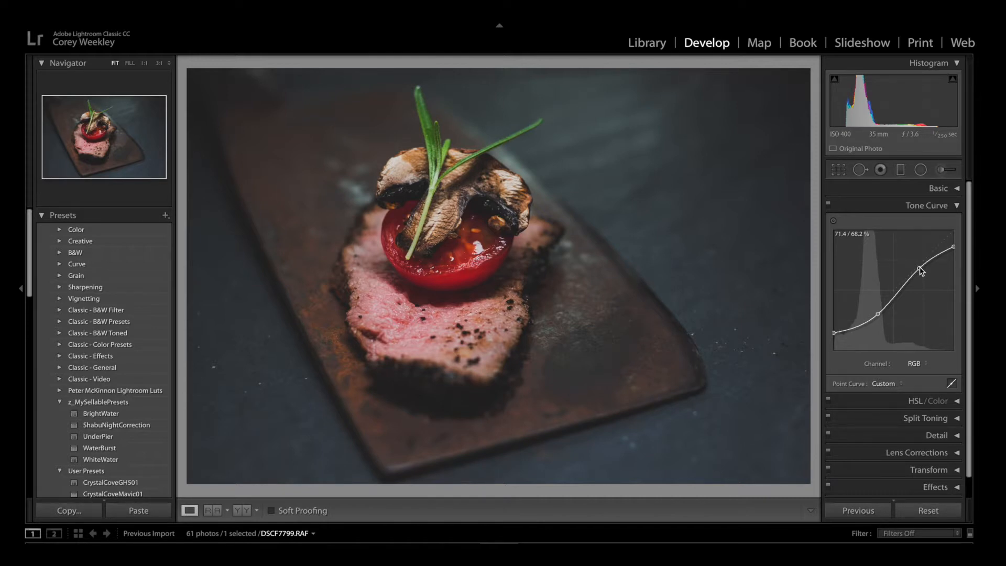
# Refine the S-curve by lowering the black point to 9.4%, raising the white point slightly, and nudging the highlight point toward the midtones.
pyautogui.click(834, 333)
pyautogui.moveTo(834, 336); pyautogui.dragTo(834, 342)
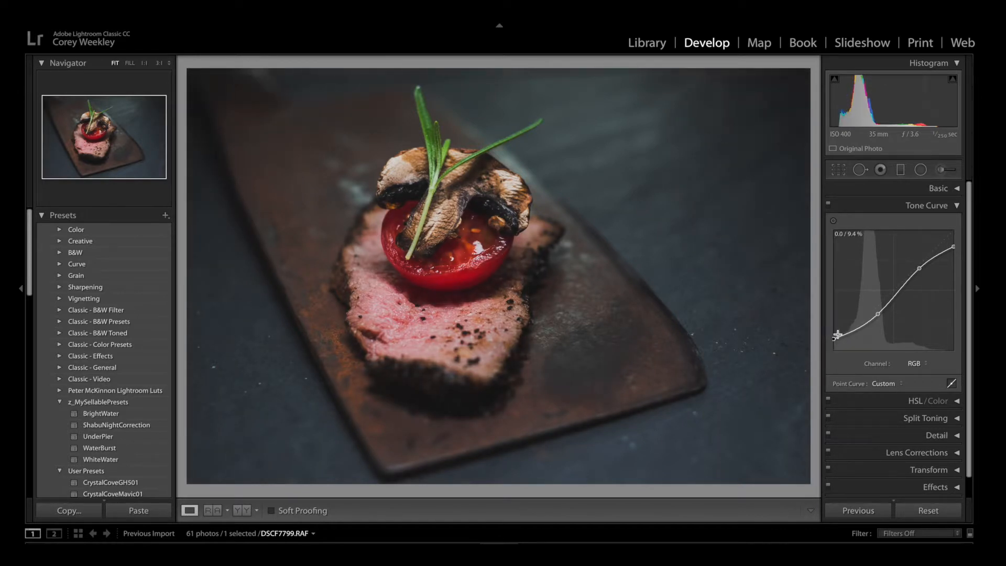
pyautogui.click(953, 245)
pyautogui.moveTo(955, 246); pyautogui.dragTo(953, 241)
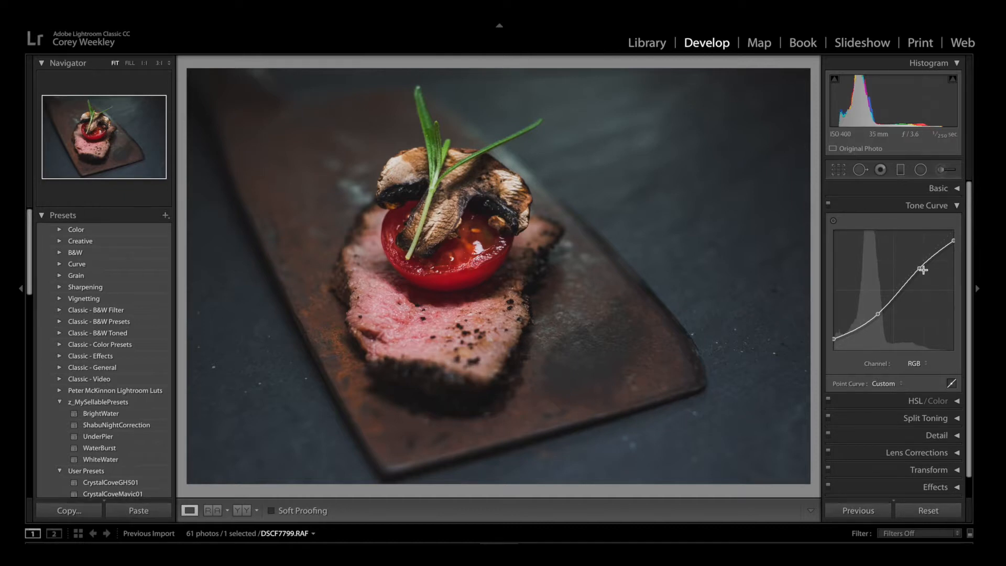
pyautogui.moveTo(919, 270)
pyautogui.mouseDown()
pyautogui.moveTo(908, 258)
pyautogui.moveTo(917, 270)
pyautogui.mouseUp()
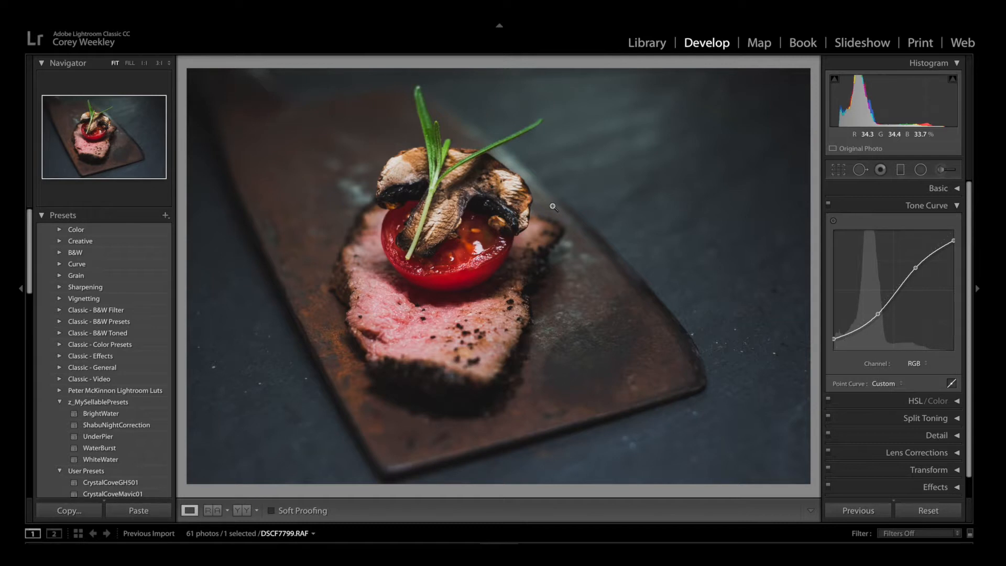
# Compare the photo before and after the tone curve and Basic edits.
pyautogui.press('\\')
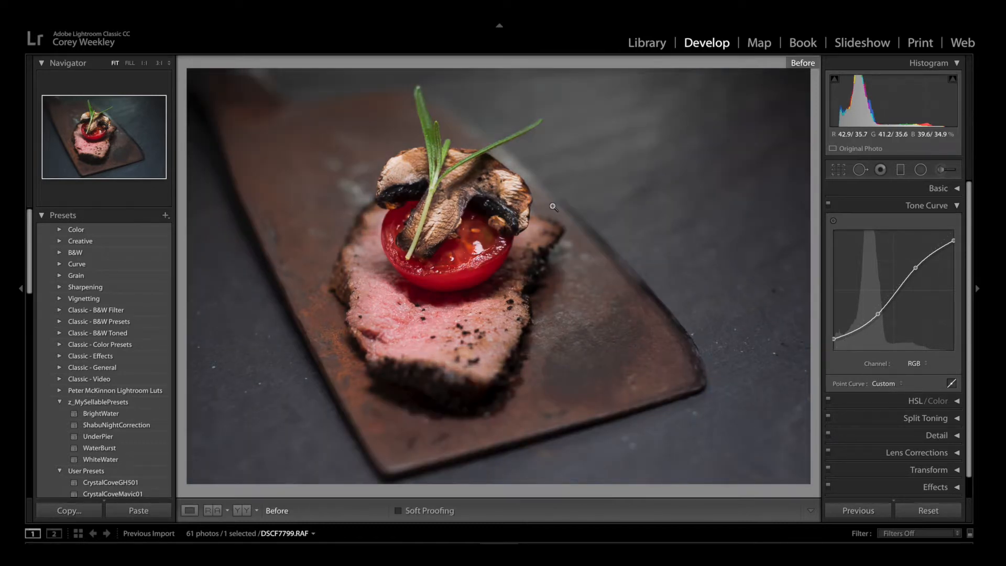
pyautogui.press('\\')
pyautogui.press('\\')
pyautogui.press('\\')
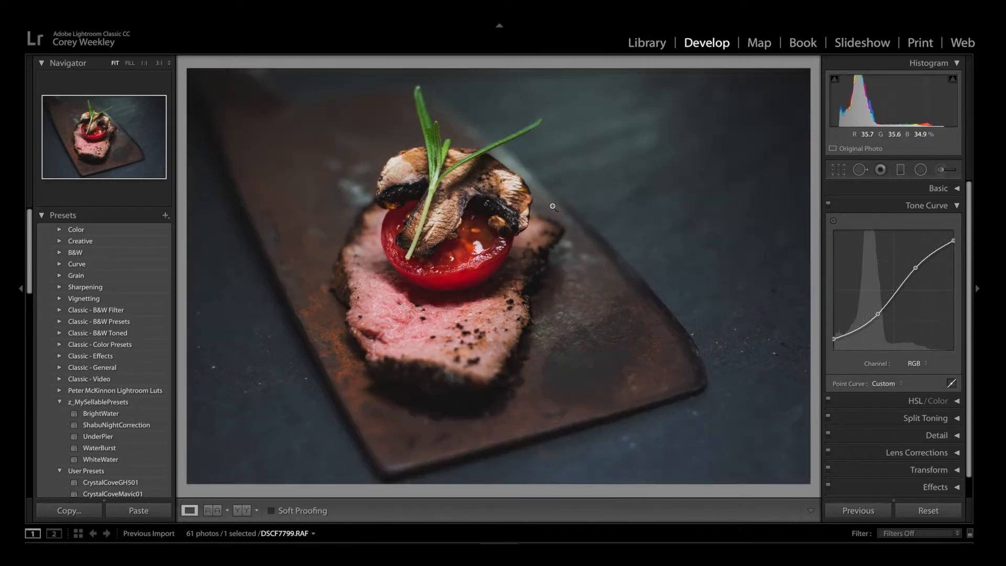
pyautogui.press('\\')
pyautogui.press('\\')
pyautogui.press('\\')
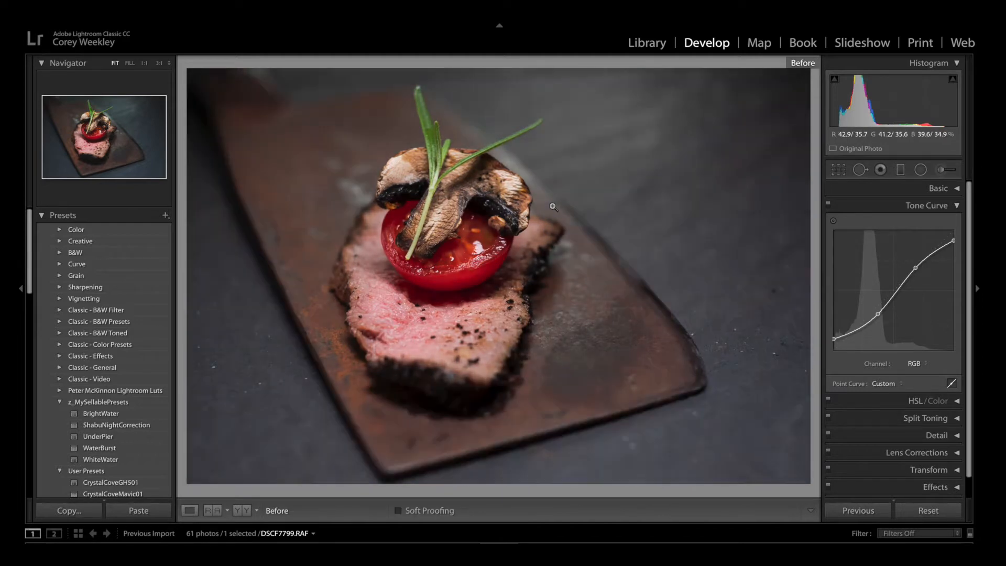
pyautogui.press('\\')
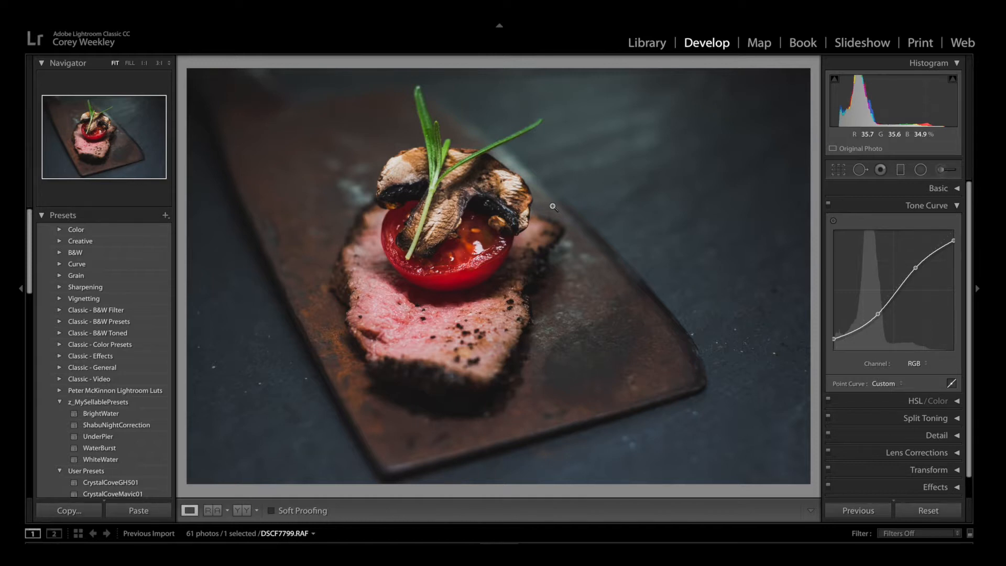
# Open the HSL/Color settings and set the hues to Red +23, Yellow +3, Green +21 and Aqua +5.
pyautogui.scroll(-1, 939, 337)
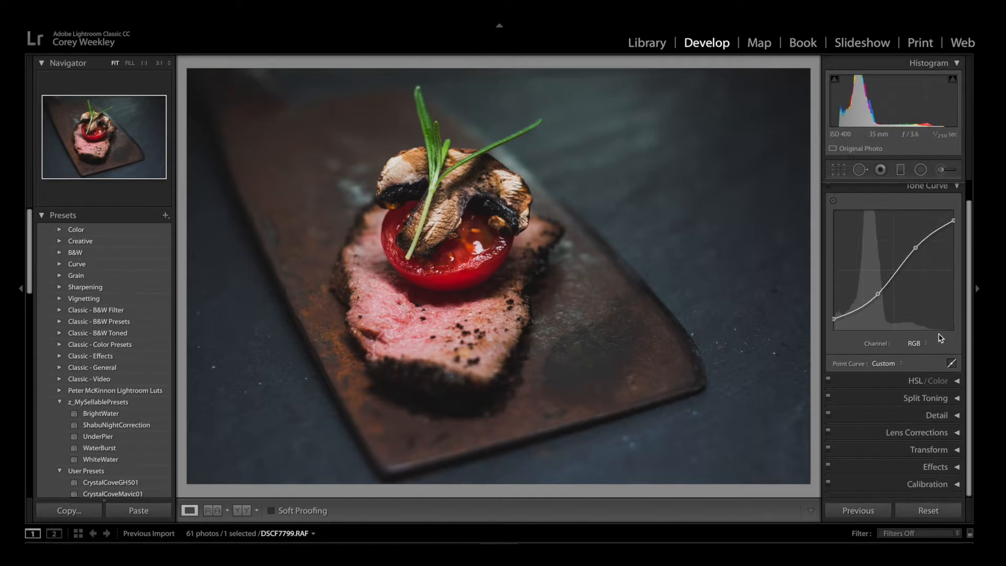
pyautogui.click(956, 381)
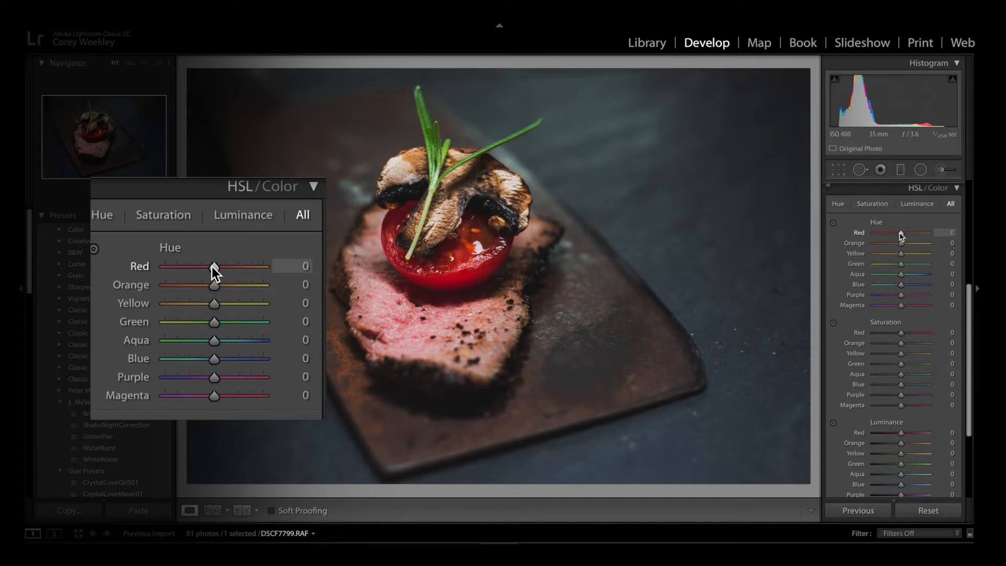
pyautogui.click(901, 233)
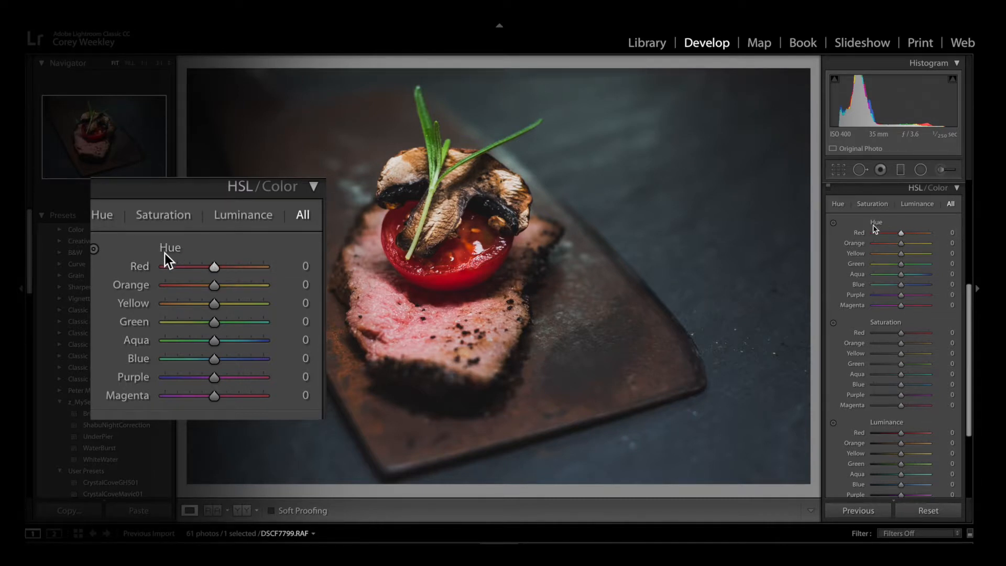
pyautogui.moveTo(900, 233)
pyautogui.mouseDown()
pyautogui.moveTo(929, 237)
pyautogui.moveTo(880, 240)
pyautogui.moveTo(908, 237)
pyautogui.mouseUp()
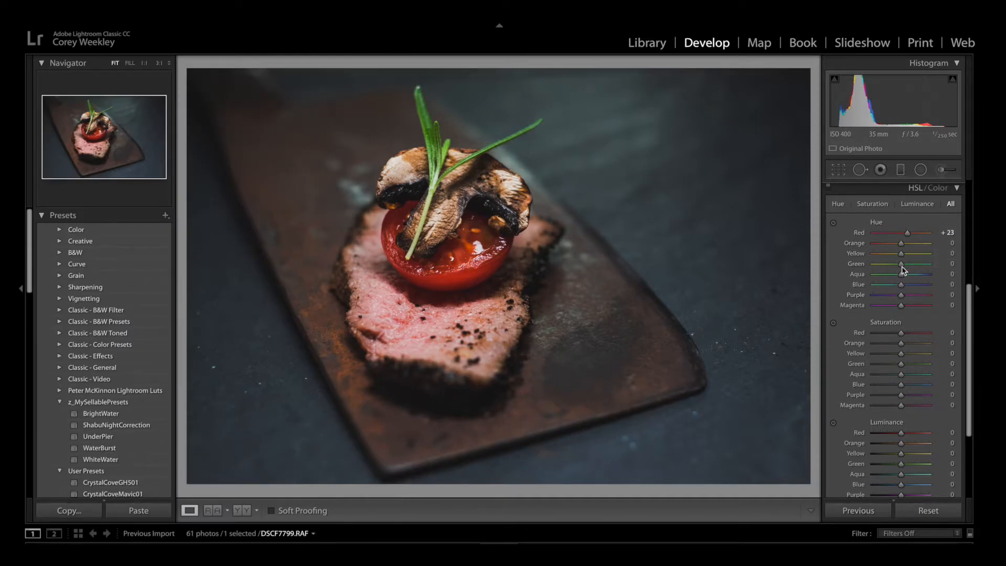
pyautogui.moveTo(900, 263)
pyautogui.mouseDown()
pyautogui.moveTo(912, 268)
pyautogui.moveTo(903, 274)
pyautogui.moveTo(903, 257)
pyautogui.mouseUp()
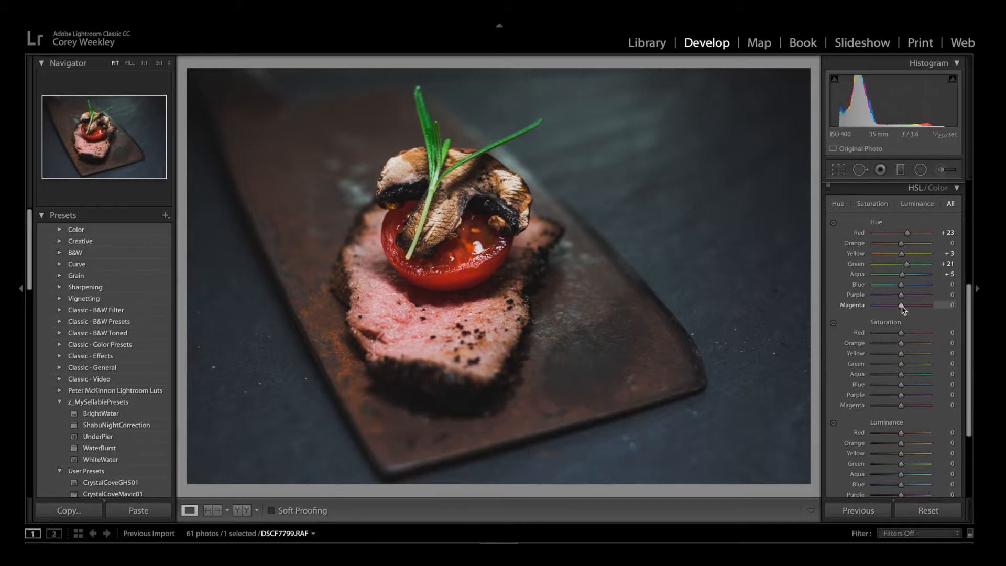
# Set the HSL saturation to Red +1, Yellow −25, Green −47 and Aqua −13.
pyautogui.scroll(-1, 902, 309)
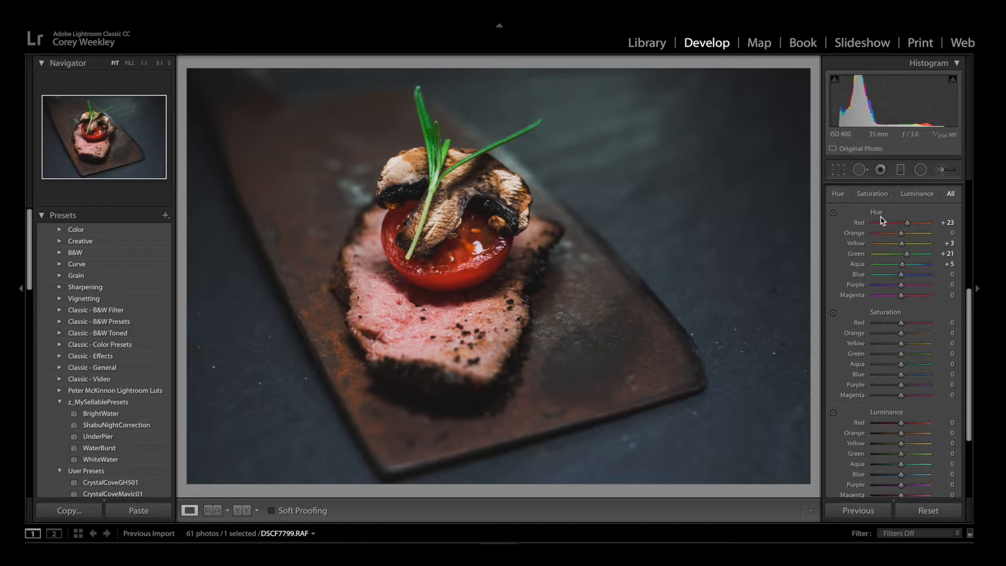
pyautogui.click(902, 323)
pyautogui.moveTo(901, 323)
pyautogui.mouseDown()
pyautogui.moveTo(977, 319)
pyautogui.moveTo(846, 320)
pyautogui.moveTo(903, 324)
pyautogui.mouseUp()
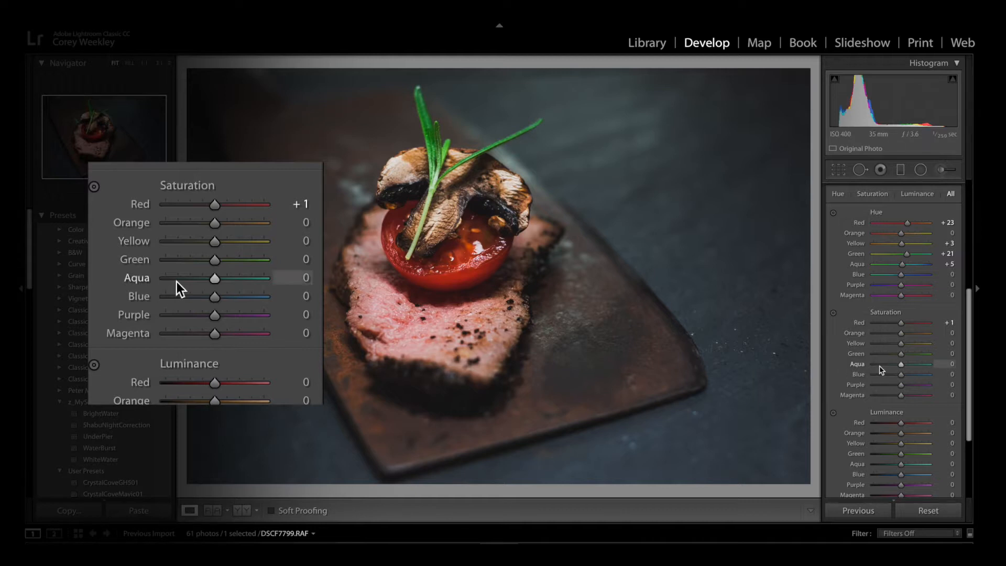
pyautogui.moveTo(903, 356)
pyautogui.mouseDown()
pyautogui.moveTo(882, 360)
pyautogui.moveTo(901, 348)
pyautogui.moveTo(890, 346)
pyautogui.moveTo(897, 366)
pyautogui.mouseUp()
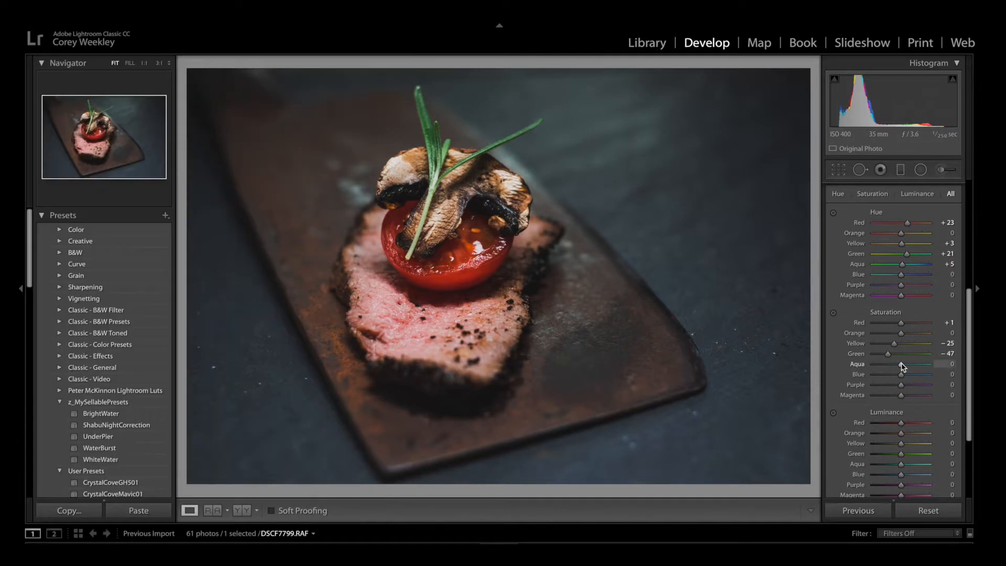
# Test the red luminance at +100 and −100, and settle on +22.
pyautogui.scroll(-2, 905, 374)
pyautogui.scroll(-1, 905, 378)
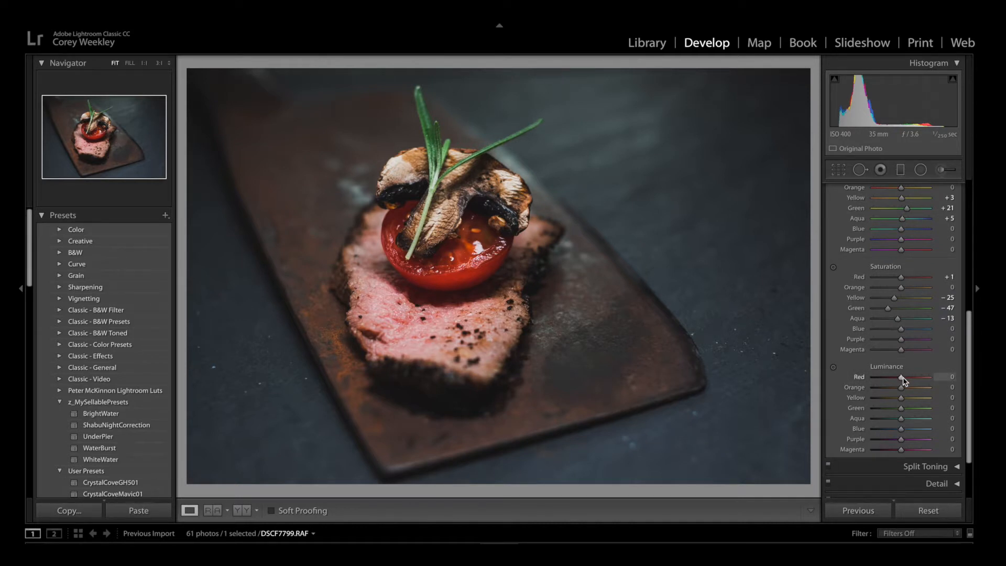
pyautogui.moveTo(901, 381); pyautogui.dragTo(954, 380)
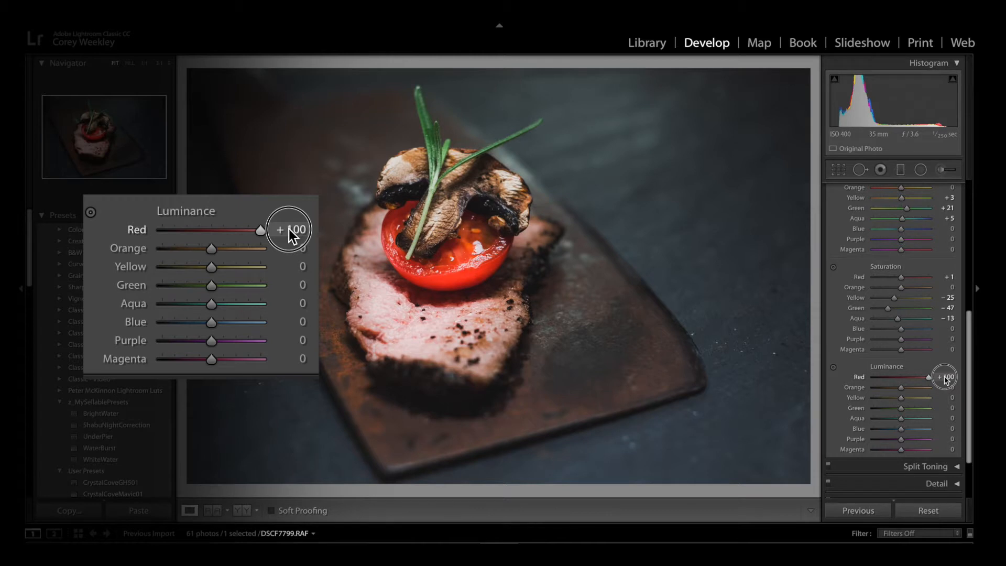
pyautogui.moveTo(931, 378); pyautogui.dragTo(851, 381)
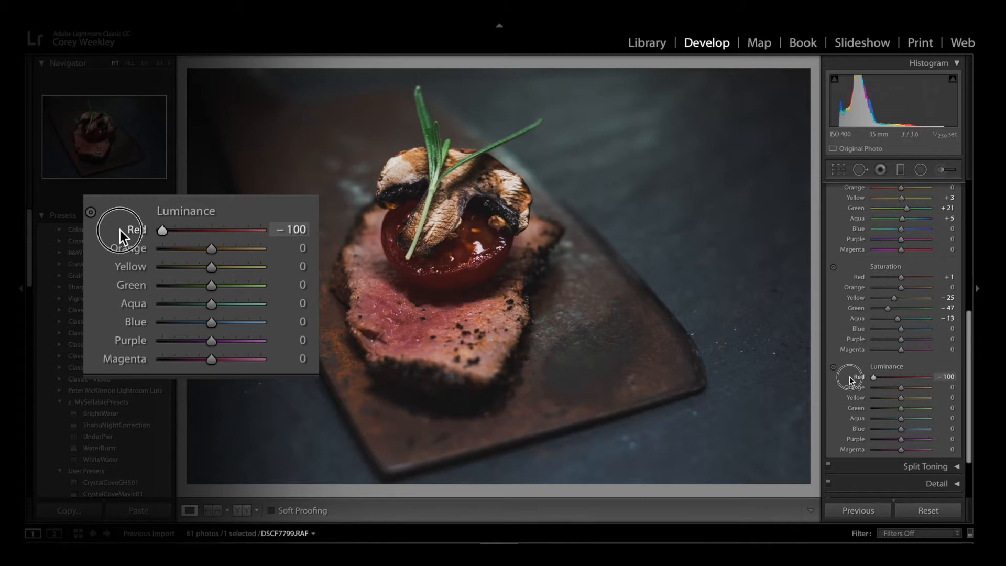
pyautogui.moveTo(850, 381); pyautogui.dragTo(908, 385)
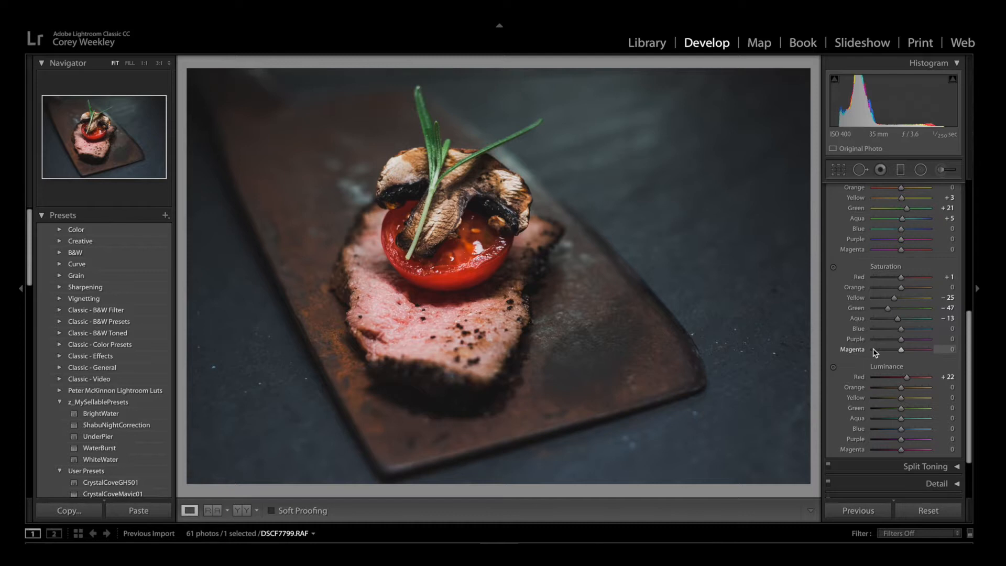
# Compare the original photo with the version including the HSL color adjustments.
pyautogui.press('\\')
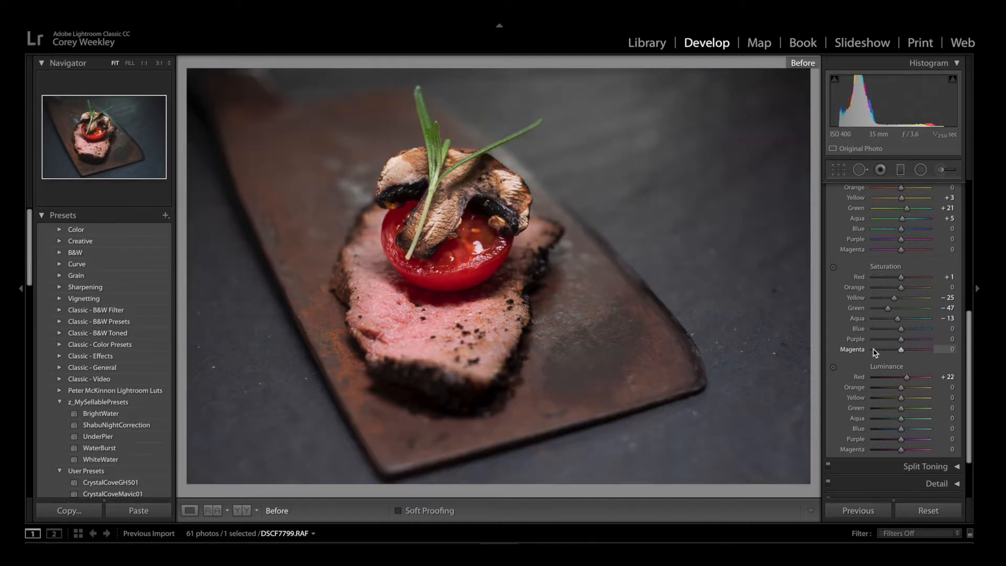
pyautogui.press('\\')
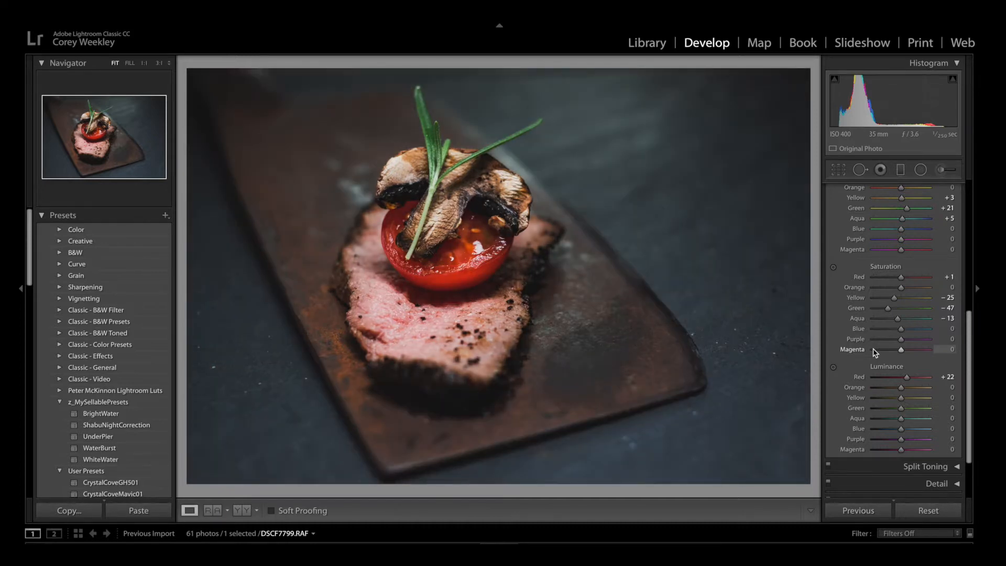
pyautogui.press('\\')
pyautogui.press('\\')
pyautogui.press('\\')
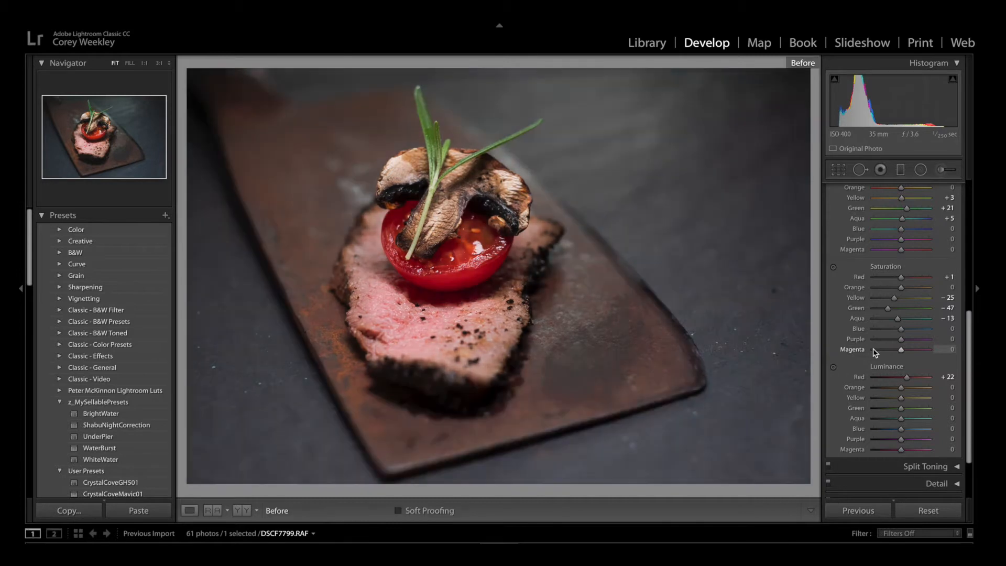
pyautogui.press('\\')
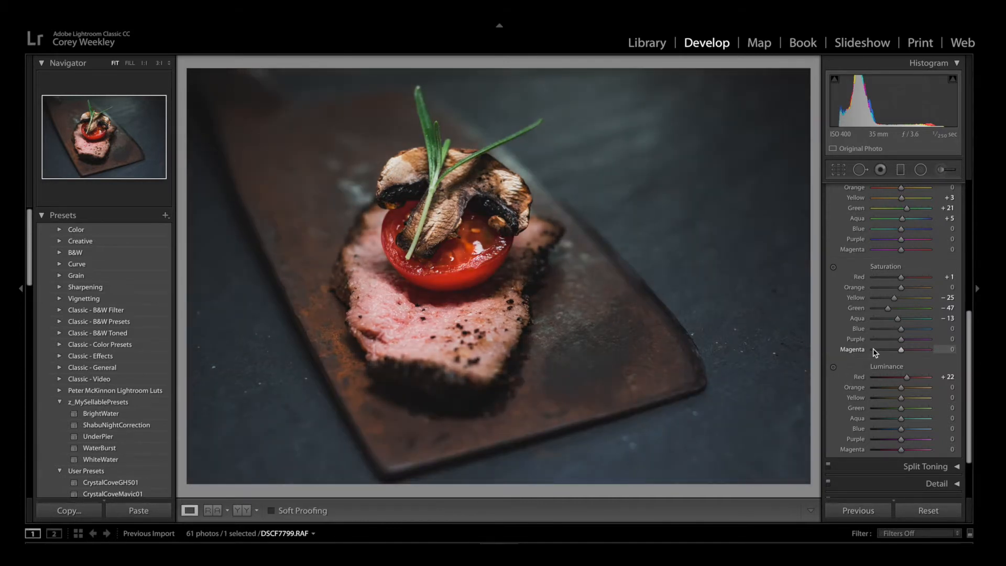
# Try green (hue 120, saturation 92) and blue (hue 220, saturation 68) Split Toning highlights, and return the highlight saturation to 0.
pyautogui.click(925, 466)
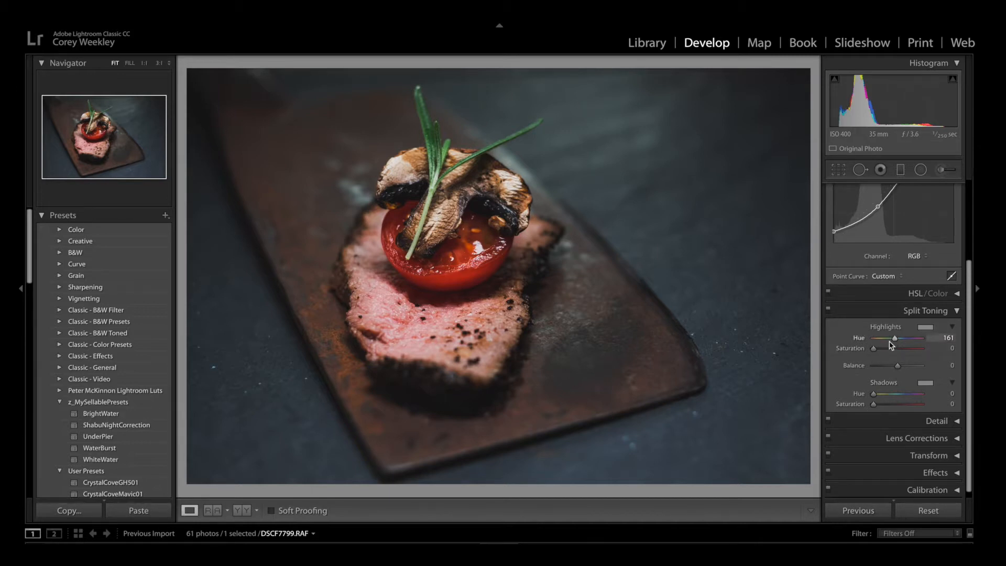
pyautogui.click(925, 327)
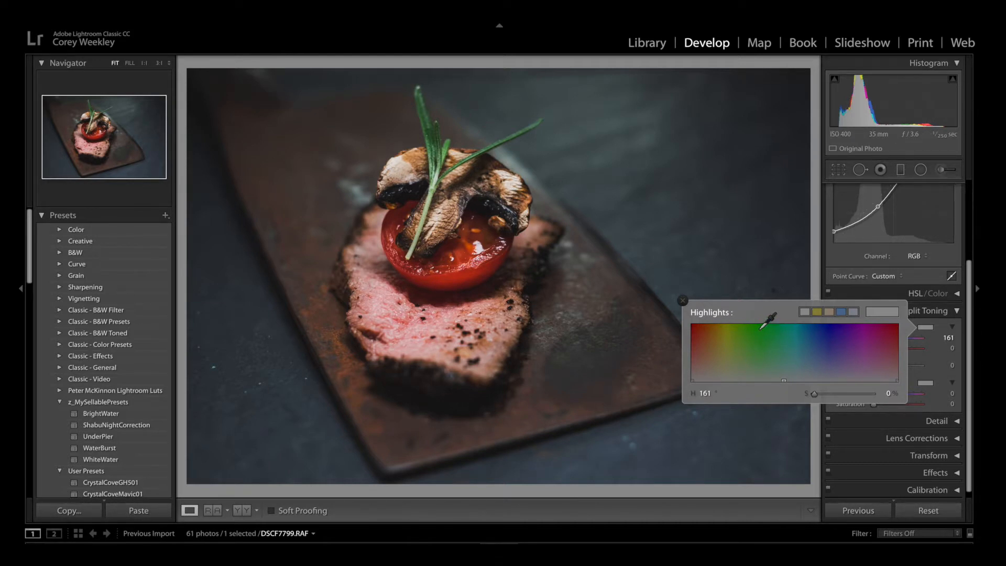
pyautogui.click(760, 327)
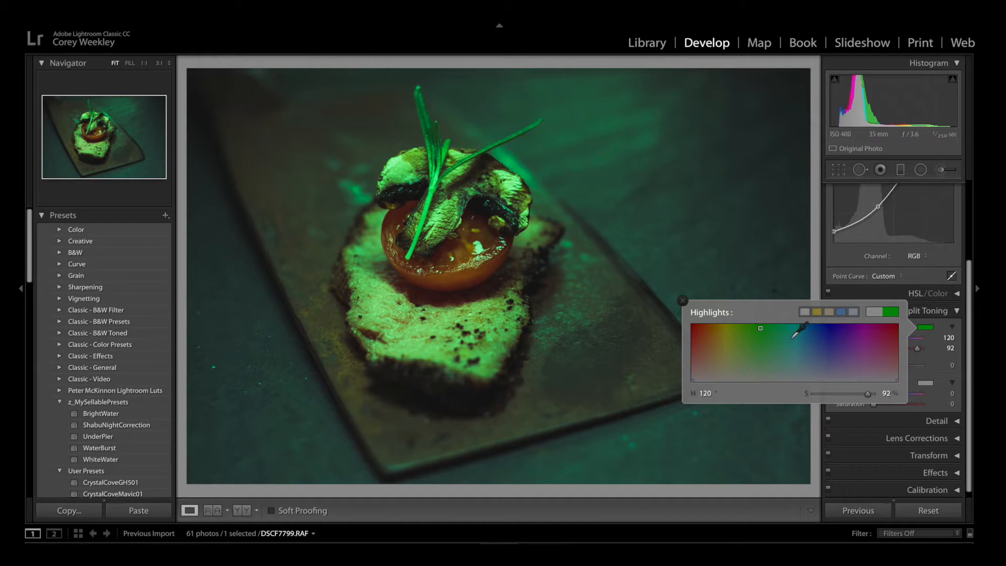
pyautogui.moveTo(762, 347); pyautogui.dragTo(818, 341)
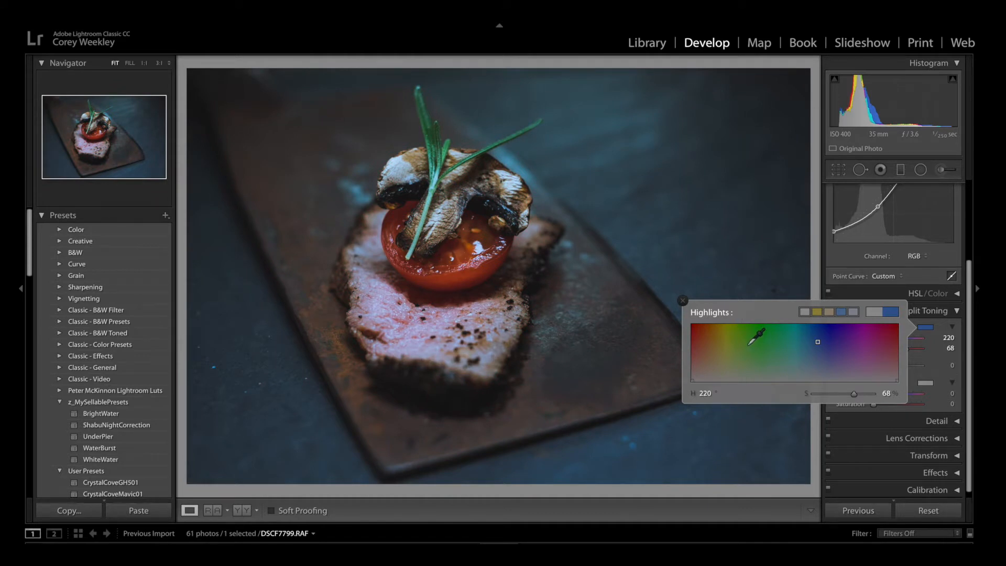
pyautogui.click(682, 300)
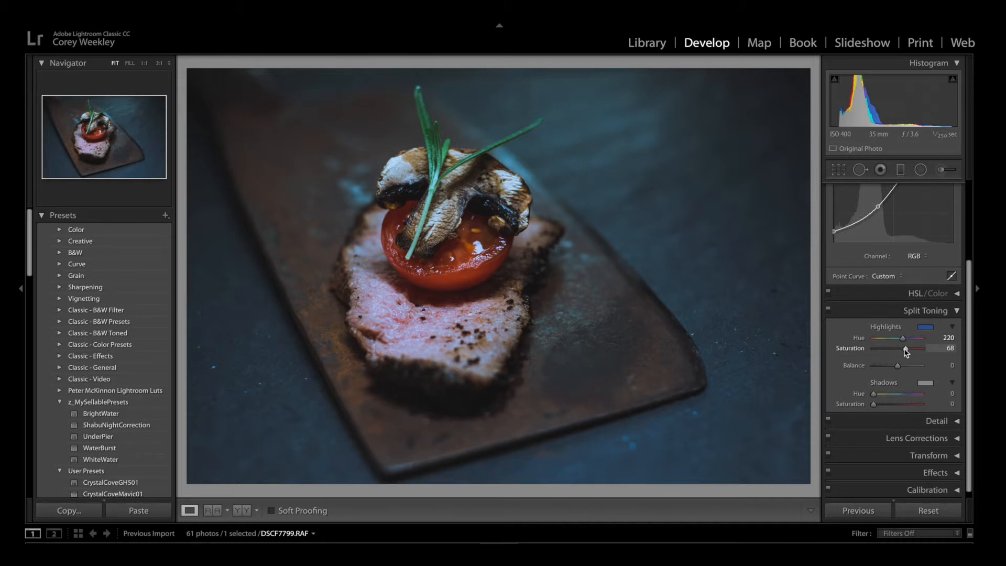
pyautogui.moveTo(904, 353); pyautogui.dragTo(866, 348)
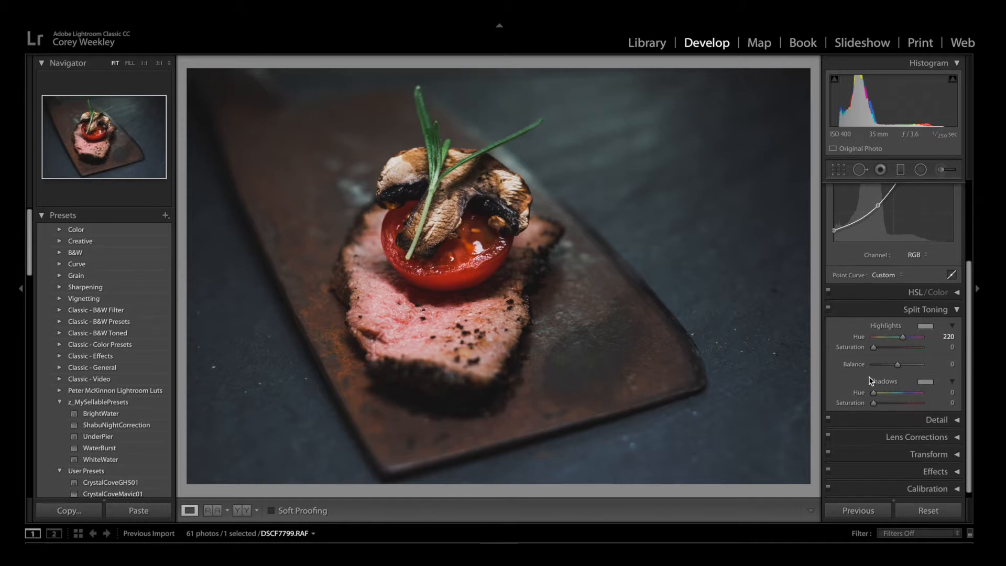
# Try Split Toning shadows in blue (hue 224, saturation 66) and green (hue 103, saturation 56), and return the shadow saturation to 0.
pyautogui.moveTo(874, 394); pyautogui.dragTo(907, 405)
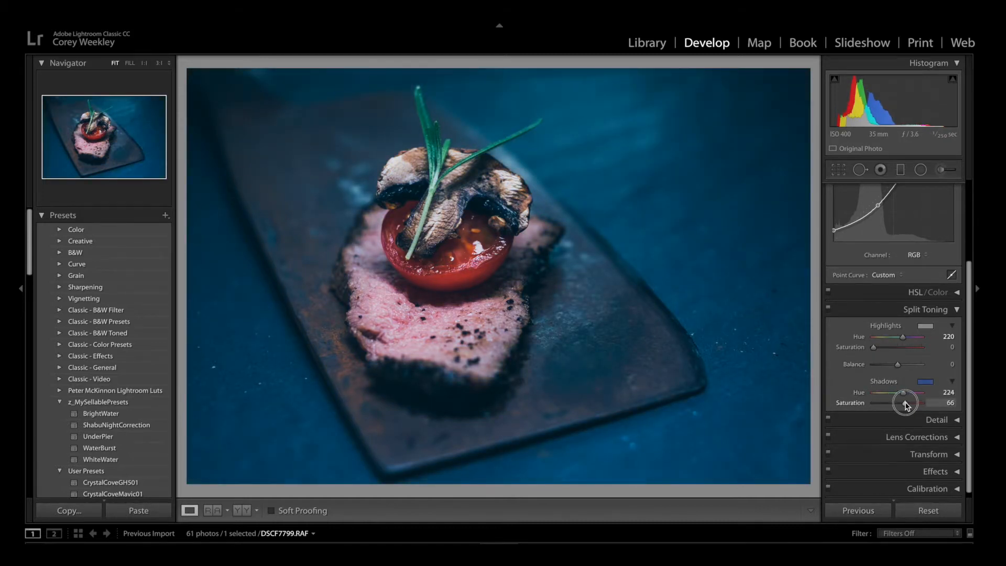
pyautogui.click(924, 382)
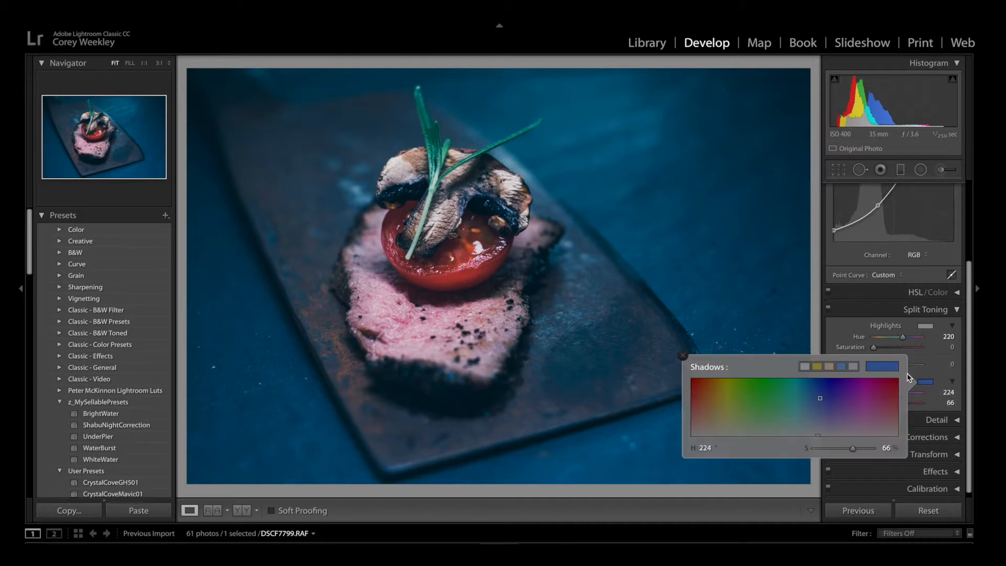
pyautogui.moveTo(892, 387); pyautogui.dragTo(750, 403)
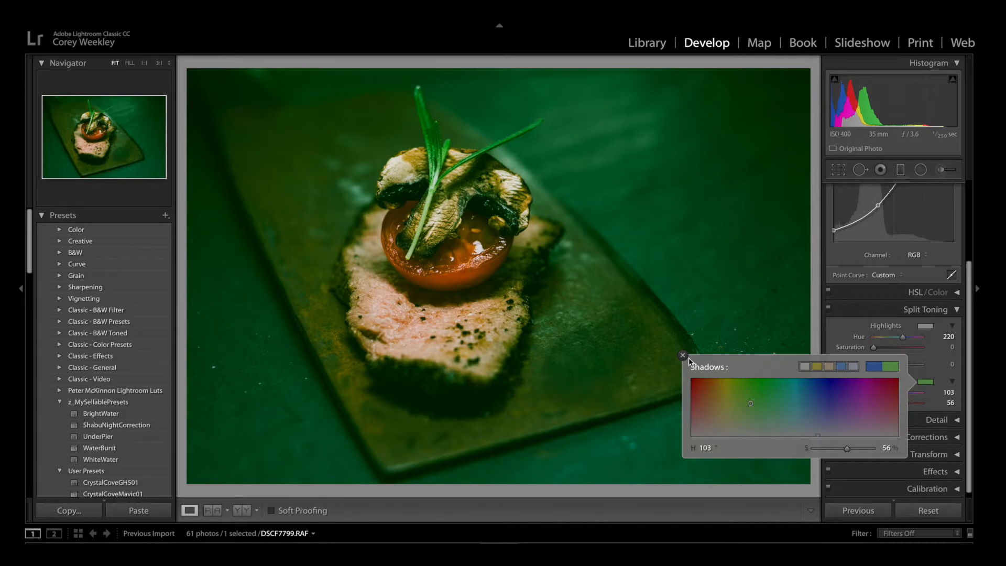
pyautogui.click(683, 357)
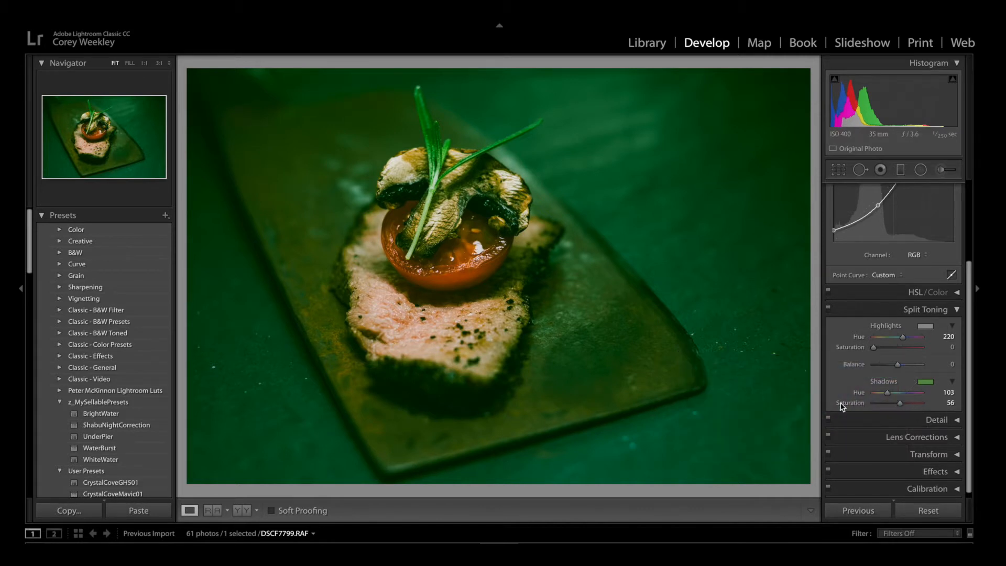
pyautogui.moveTo(899, 403); pyautogui.dragTo(833, 408)
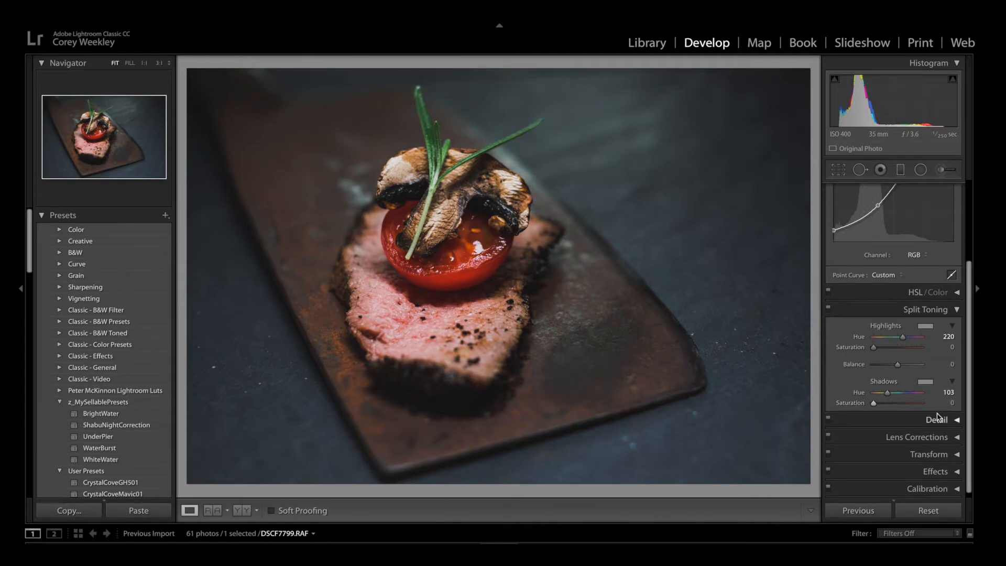
pyautogui.click(957, 310)
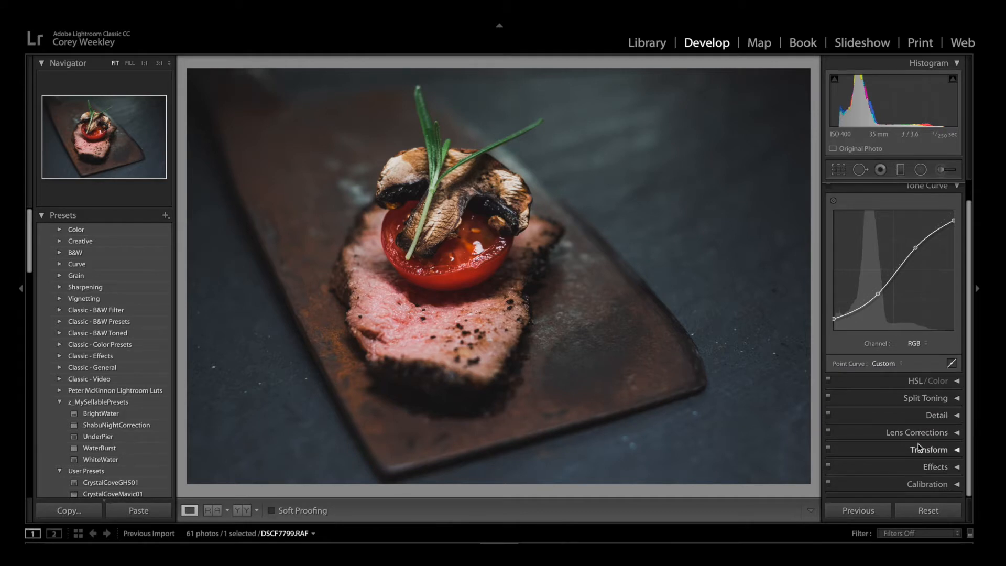
# Set the sharpening amount to 45 in the Detail settings and collapse them.
pyautogui.click(955, 416)
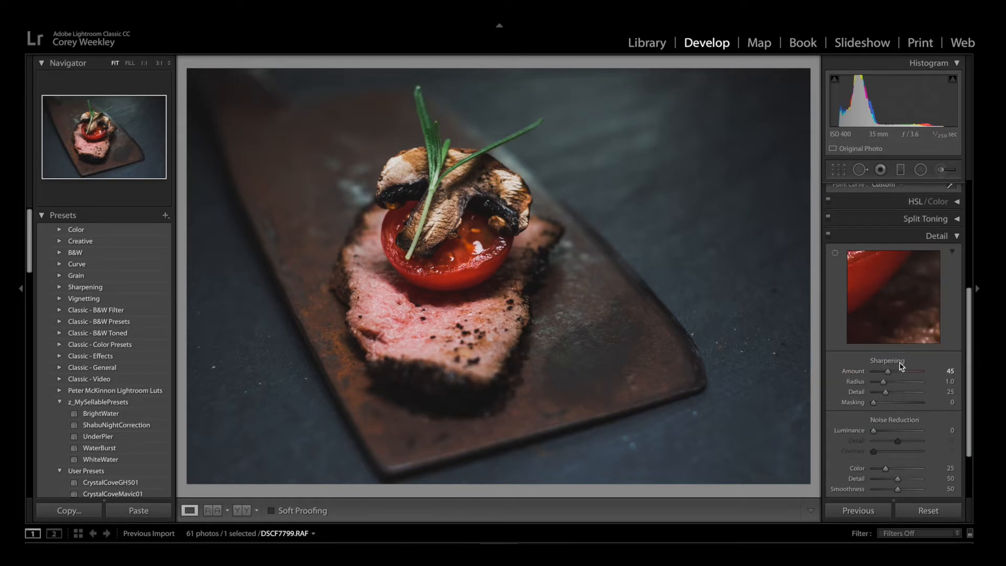
pyautogui.click(957, 237)
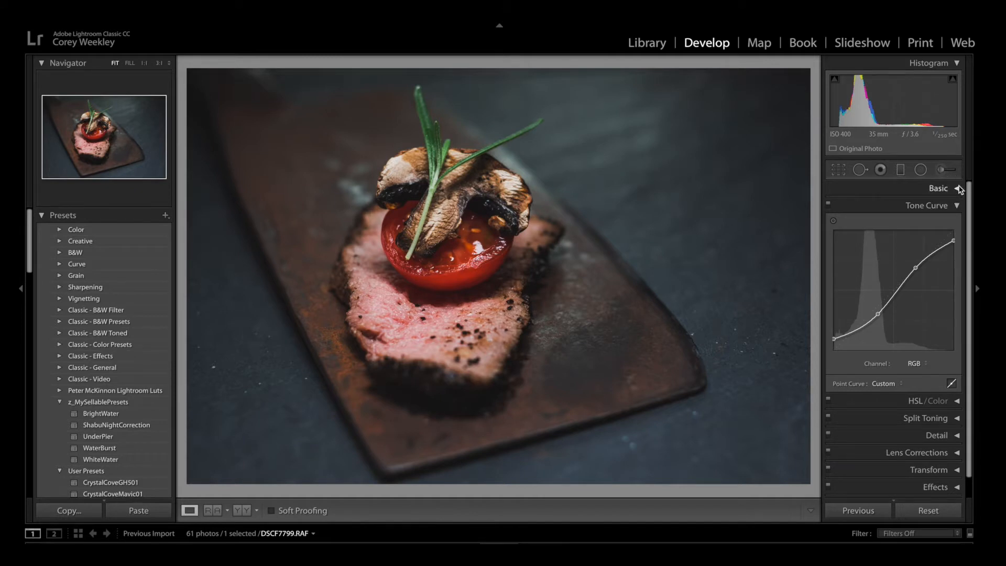
# Reopen the Basic settings, raise the contrast to +42 and set the clarity to +43.
pyautogui.click(958, 189)
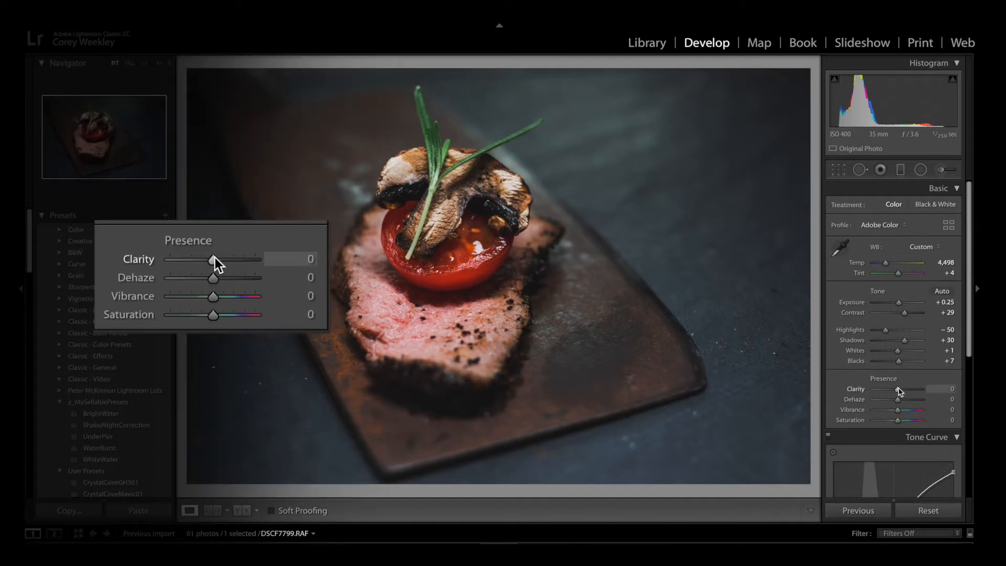
pyautogui.moveTo(898, 390)
pyautogui.mouseDown()
pyautogui.moveTo(924, 386)
pyautogui.moveTo(907, 388)
pyautogui.mouseUp()
pyautogui.moveTo(906, 313)
pyautogui.mouseDown()
pyautogui.moveTo(921, 312)
pyautogui.moveTo(892, 312)
pyautogui.moveTo(906, 312)
pyautogui.mouseUp()
pyautogui.moveTo(908, 391); pyautogui.dragTo(909, 387)
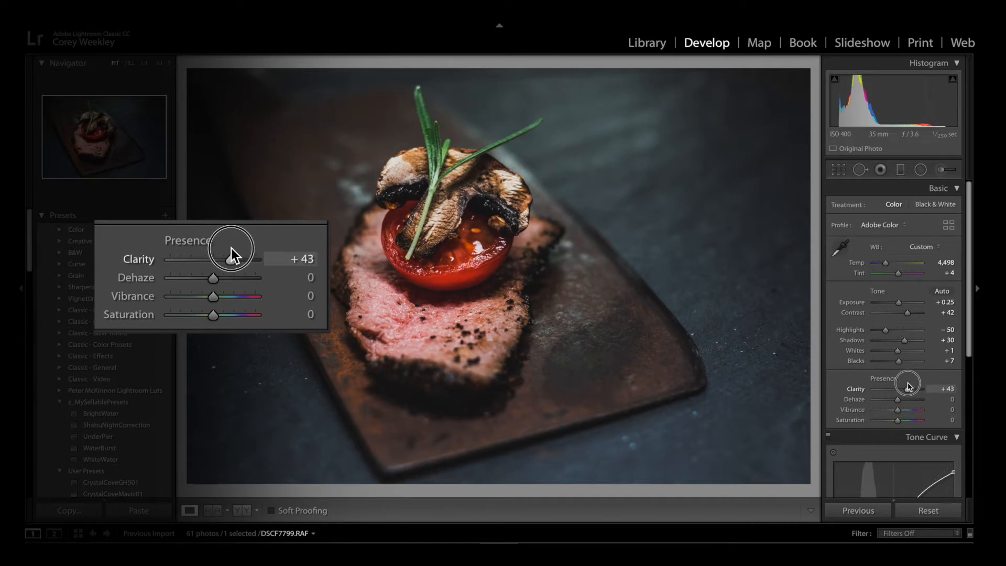
pyautogui.moveTo(908, 386); pyautogui.dragTo(909, 386)
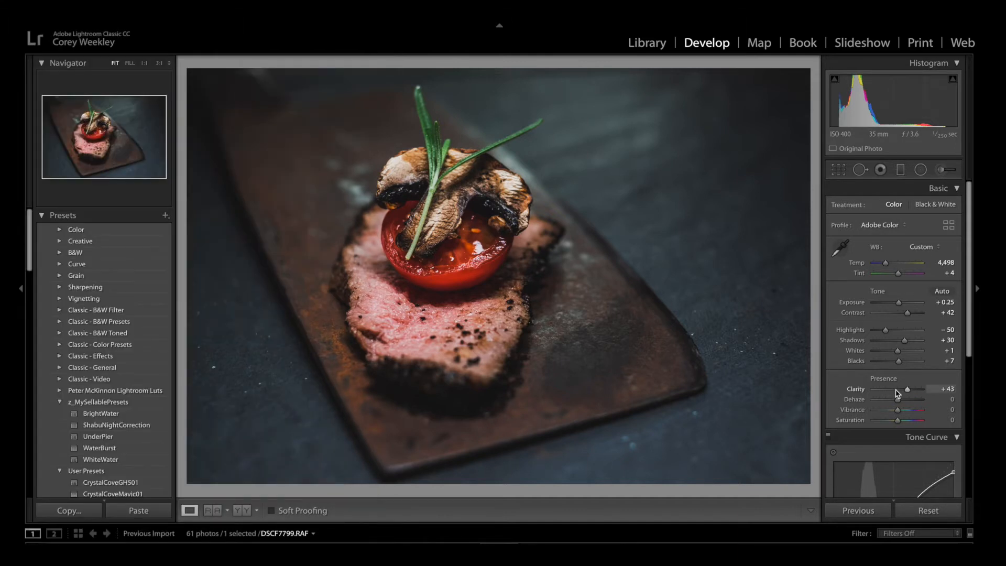
# Test the clarity at −35 and +10, and settle on +65.
pyautogui.moveTo(907, 389); pyautogui.dragTo(888, 388)
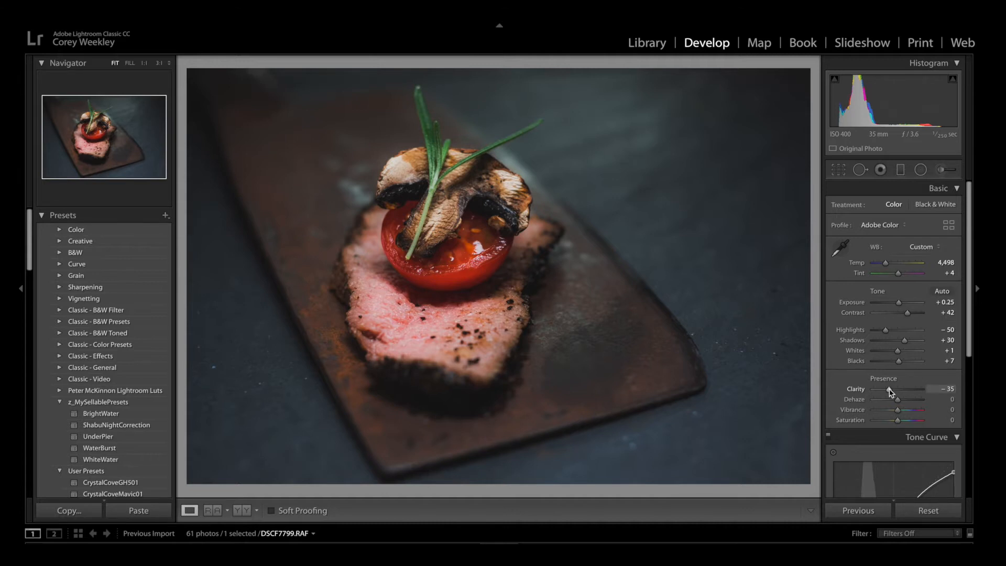
pyautogui.moveTo(889, 390); pyautogui.dragTo(900, 390)
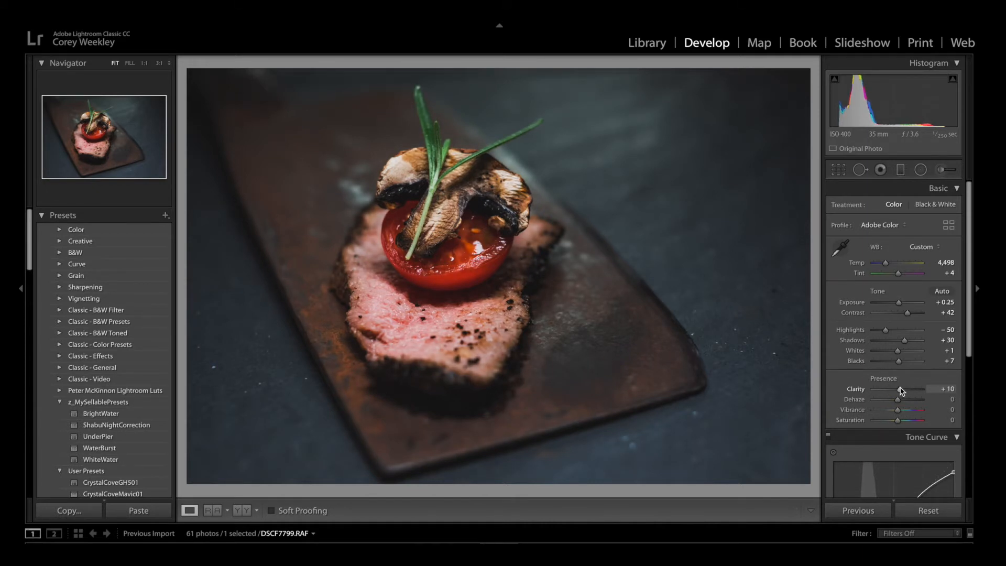
pyautogui.moveTo(901, 390); pyautogui.dragTo(911, 389)
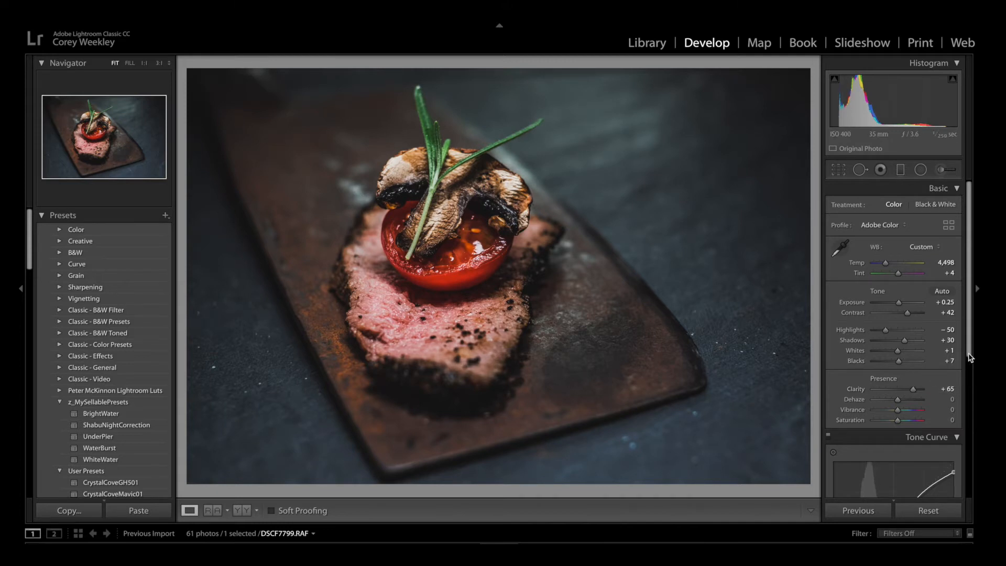
# Open the HSL/Color settings and review the color adjustments.
pyautogui.scroll(-8, 954, 442)
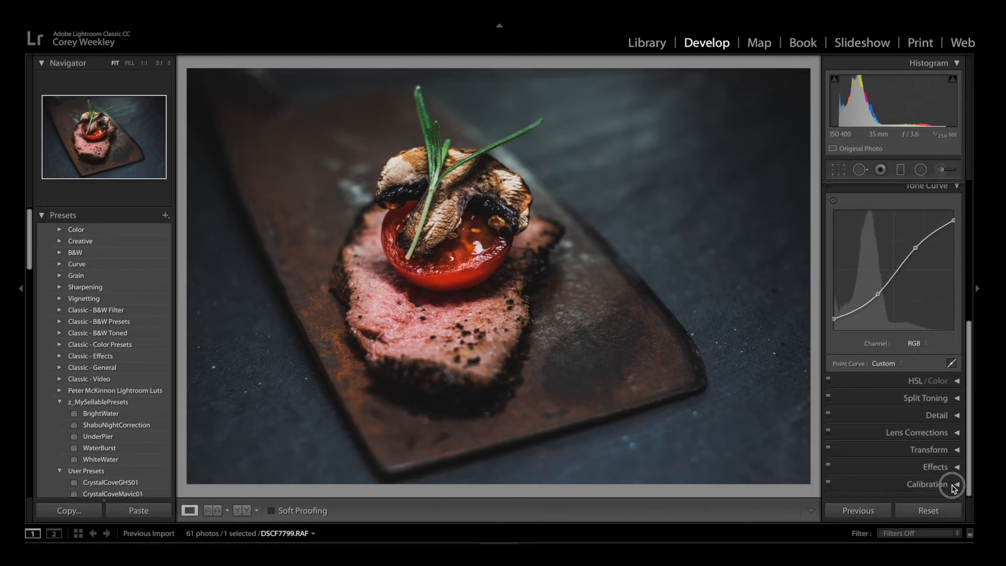
pyautogui.scroll(7, 957, 326)
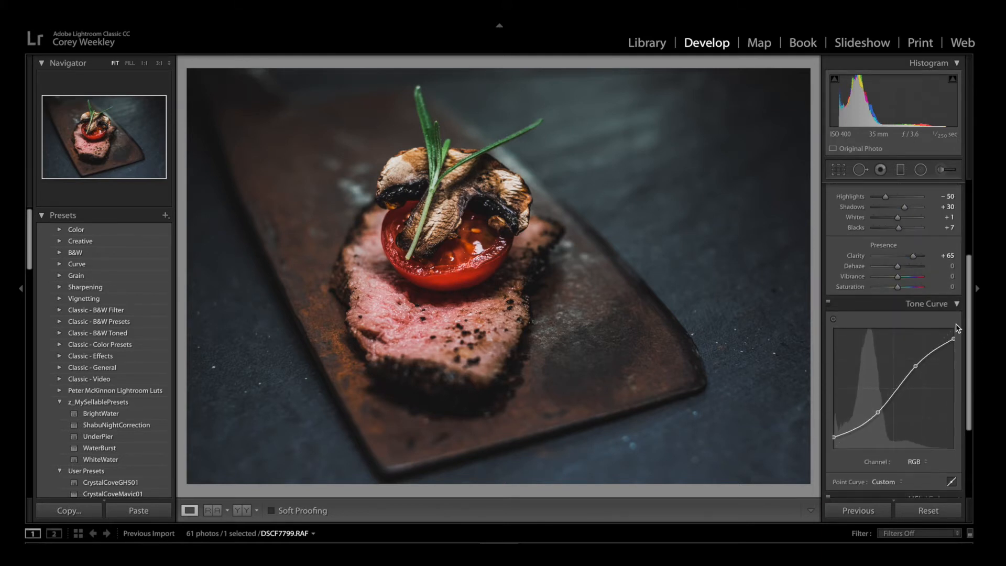
pyautogui.scroll(1, 956, 324)
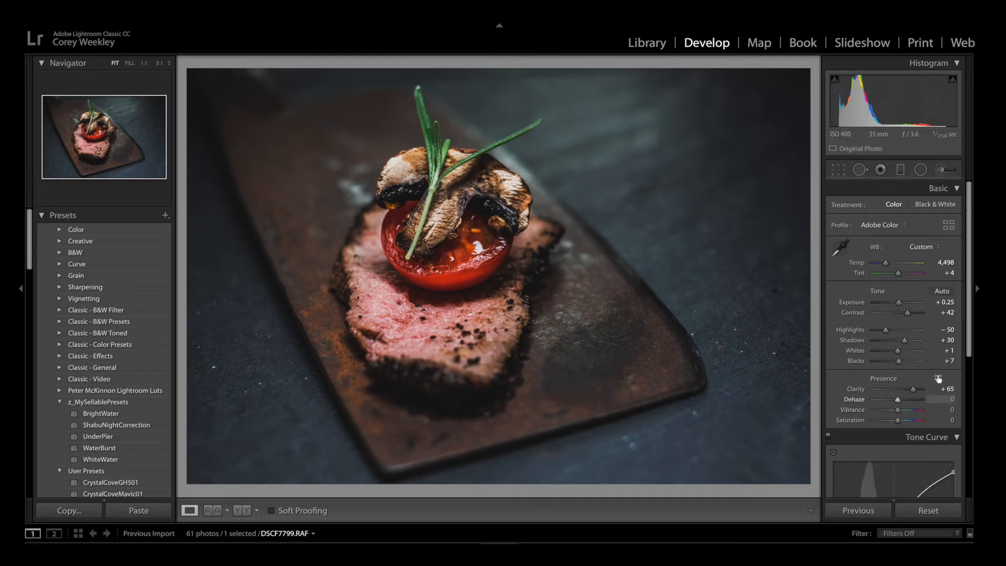
pyautogui.moveTo(972, 345); pyautogui.dragTo(961, 483)
pyautogui.click(956, 382)
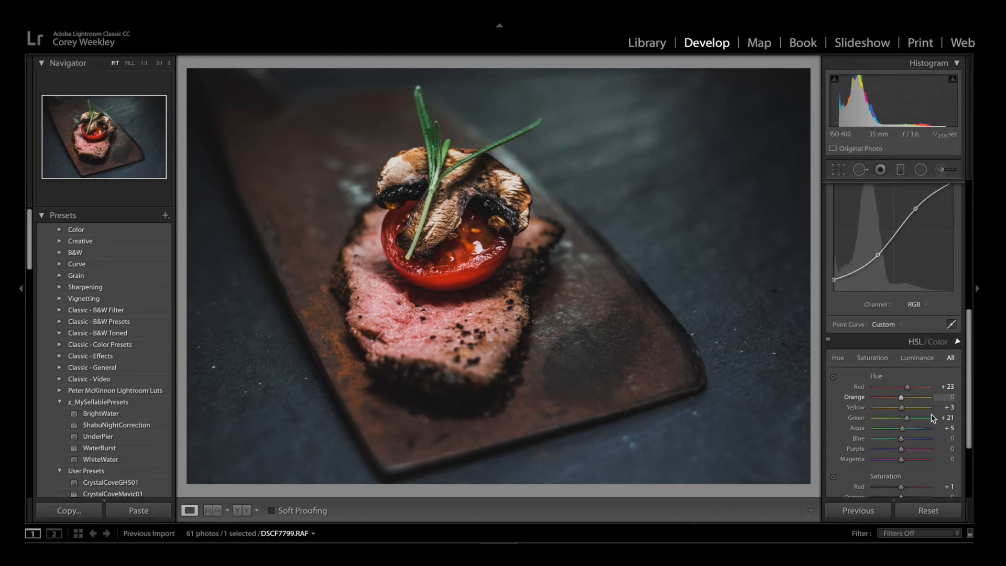
# Test the vibrance at +100, and settle on vibrance +3 and saturation +6.
pyautogui.scroll(10, 969, 382)
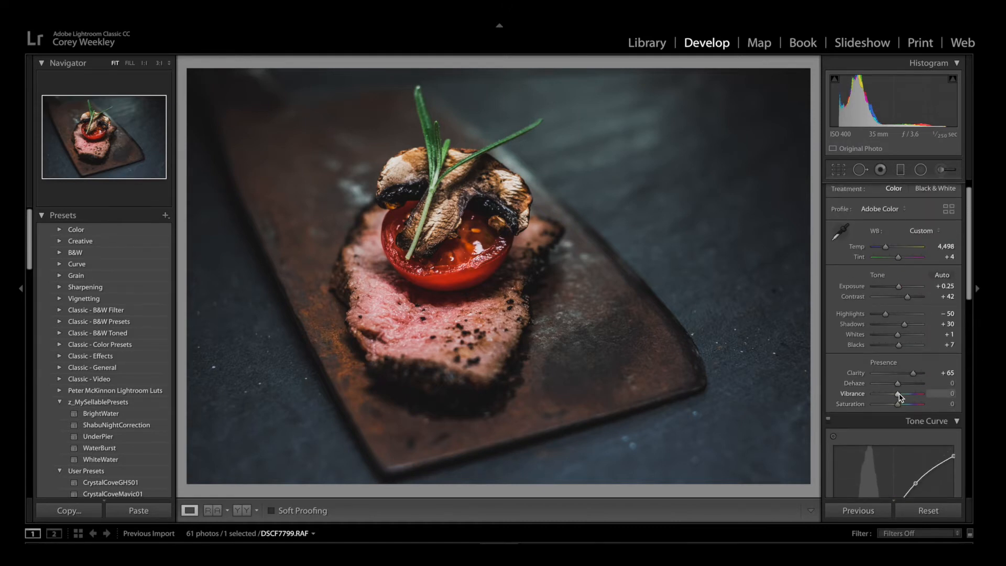
pyautogui.moveTo(909, 398); pyautogui.dragTo(938, 396)
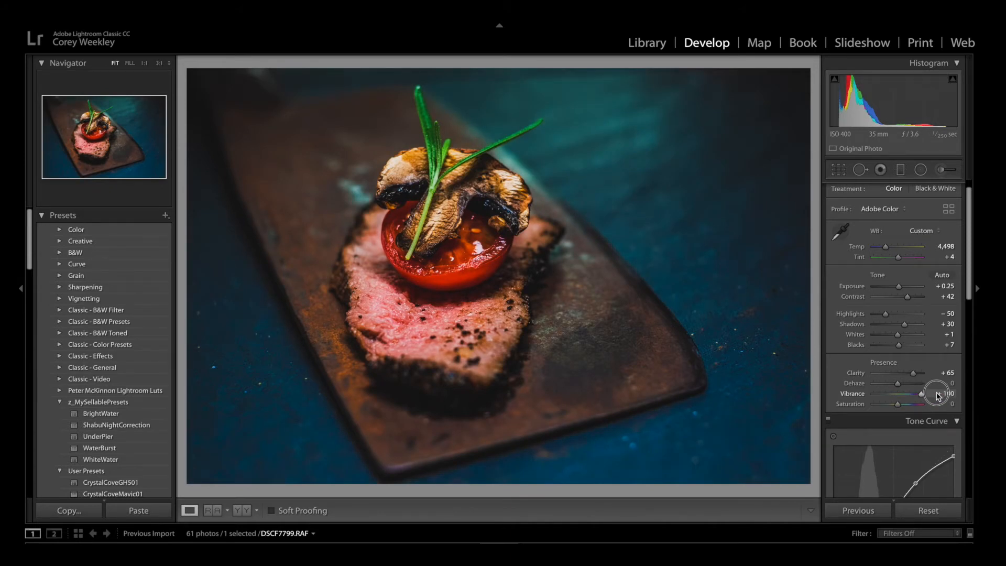
pyautogui.moveTo(938, 395); pyautogui.dragTo(900, 408)
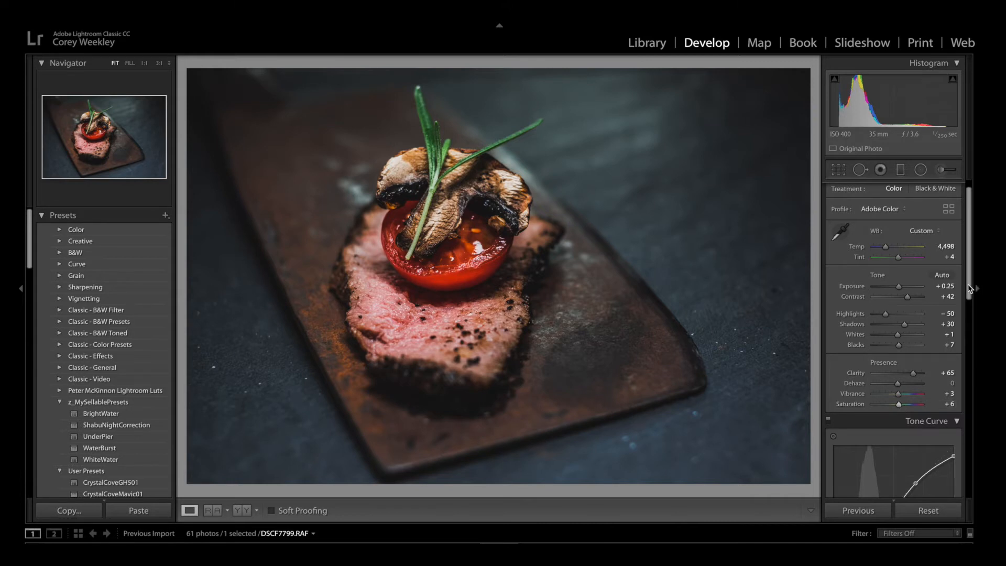
# Collapse the Basic, Tone Curve and HSL/Color settings.
pyautogui.moveTo(968, 290); pyautogui.dragTo(967, 392)
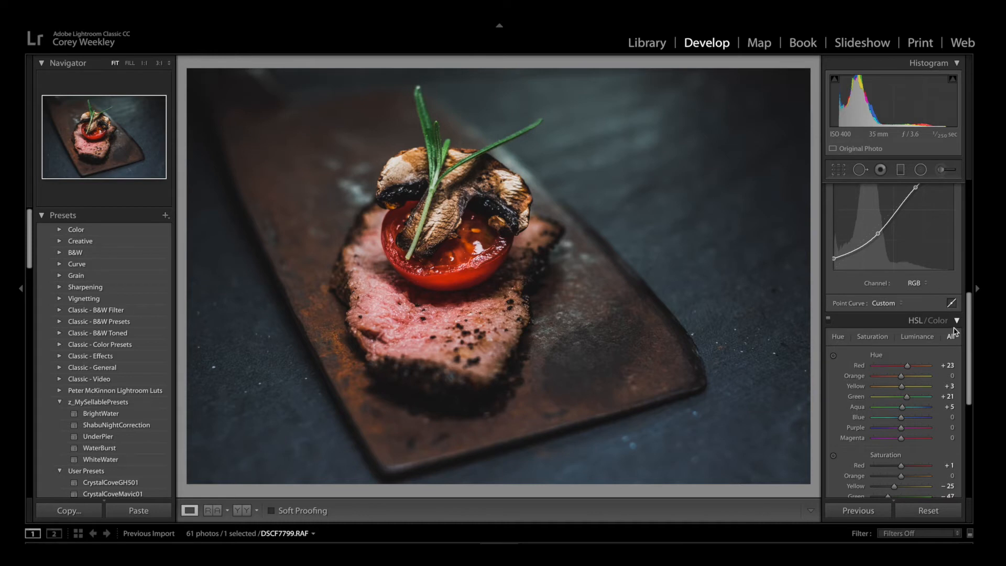
pyautogui.moveTo(967, 333); pyautogui.dragTo(968, 192)
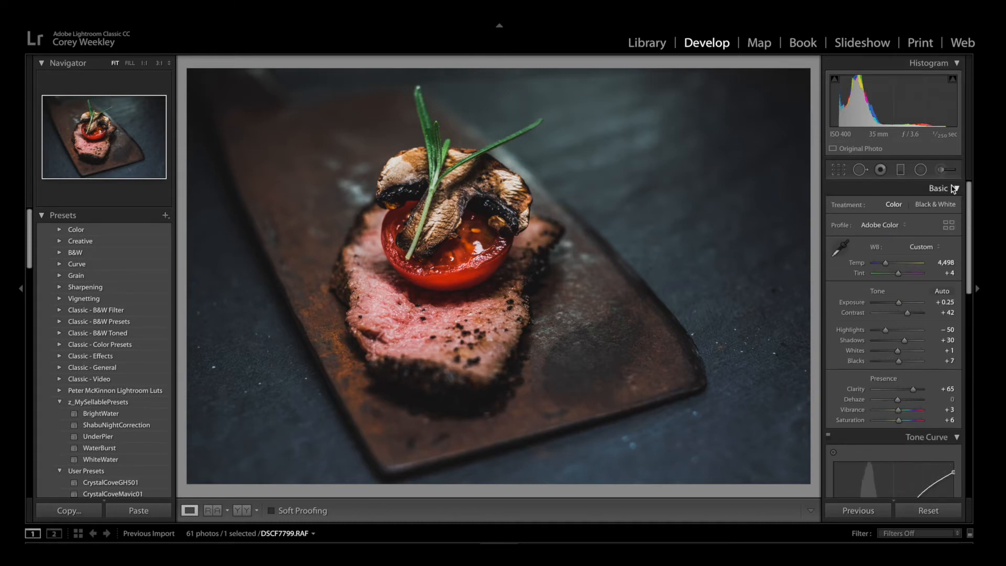
pyautogui.click(949, 190)
pyautogui.click(957, 206)
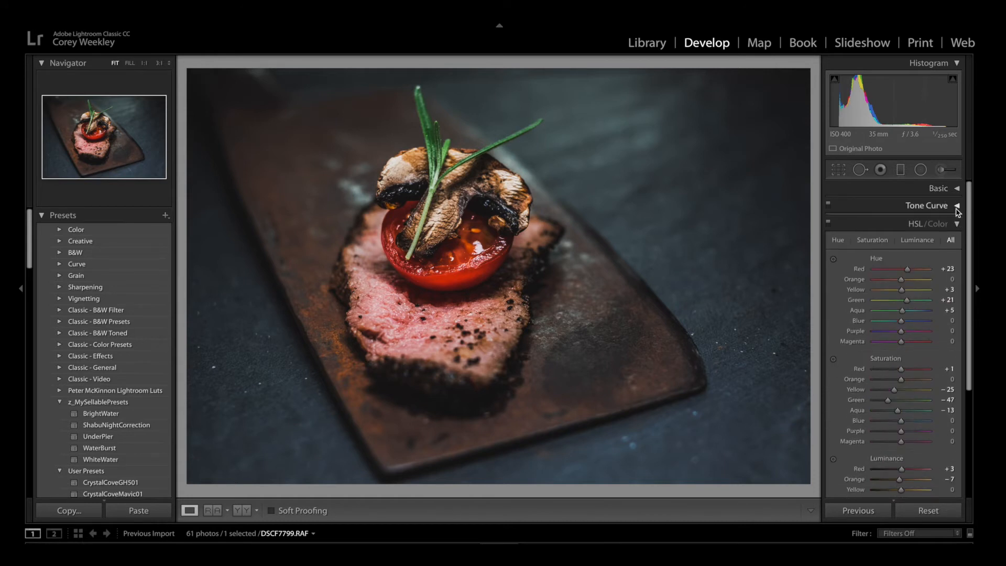
pyautogui.click(957, 234)
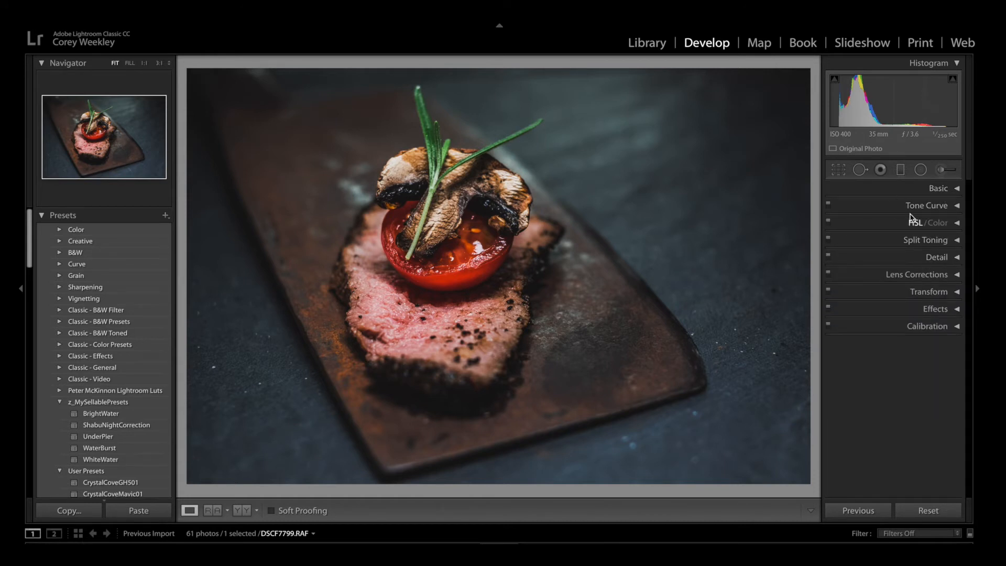
# Straighten the photo to an angle of 1.11 with the Crop & Straighten tool, keeping the original aspect, and apply it.
pyautogui.click(838, 169)
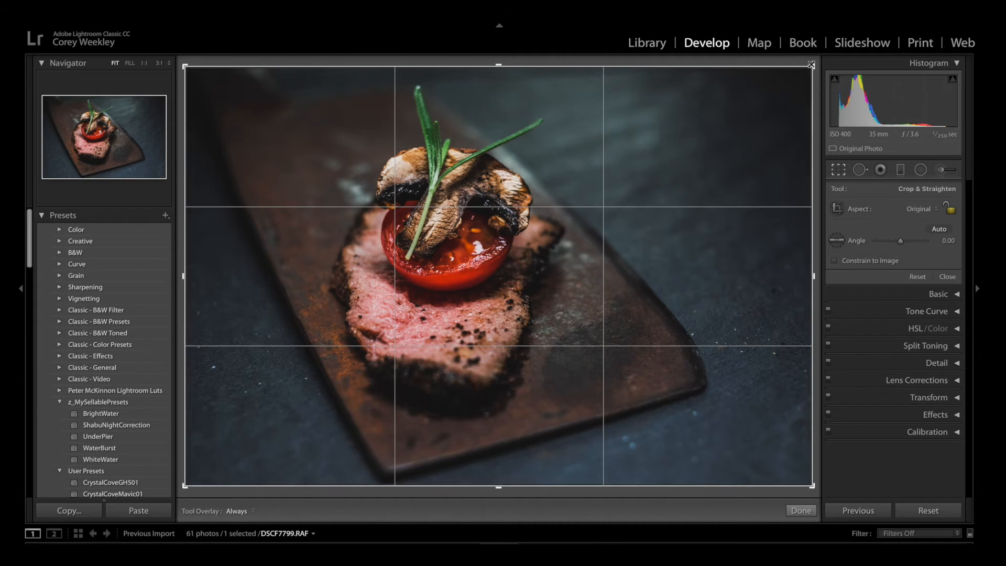
pyautogui.moveTo(811, 65)
pyautogui.mouseDown()
pyautogui.moveTo(804, 71)
pyautogui.moveTo(814, 69)
pyautogui.moveTo(804, 54)
pyautogui.moveTo(810, 77)
pyautogui.mouseUp()
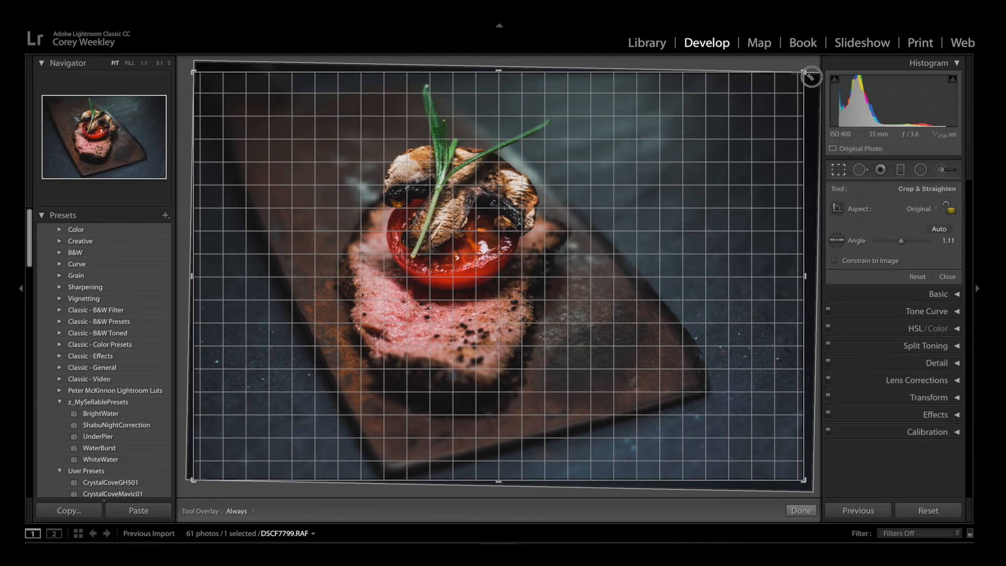
pyautogui.moveTo(810, 77); pyautogui.dragTo(808, 75)
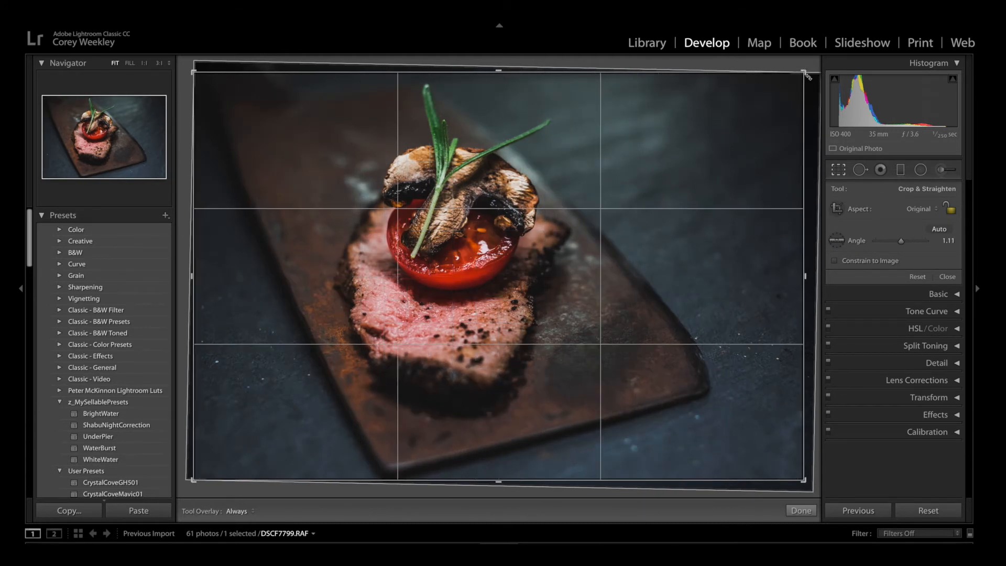
pyautogui.press('Return')
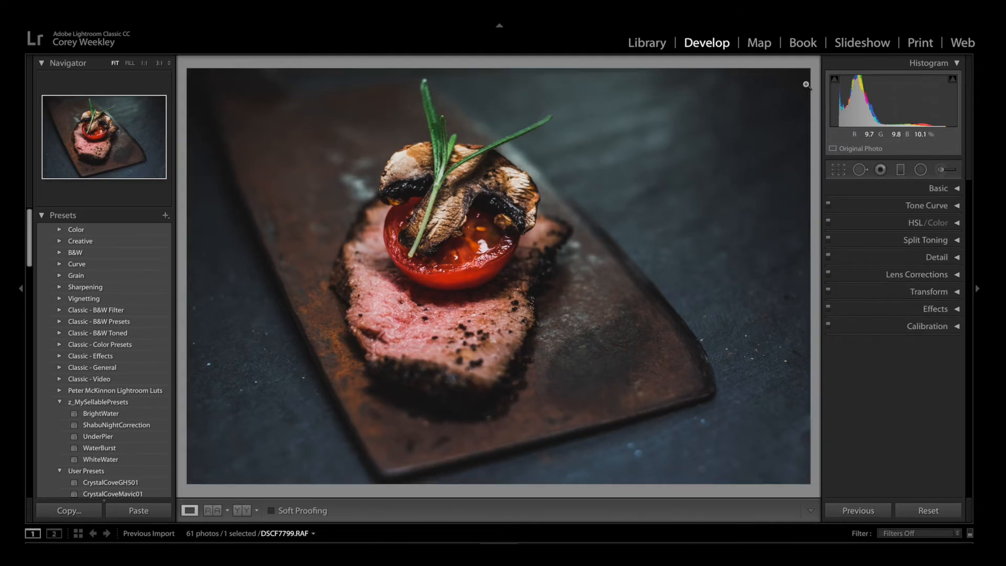
# Compare the photo with its before version, and crop it slightly tighter from the upper-right corner with a custom aspect.
pyautogui.press('\\')
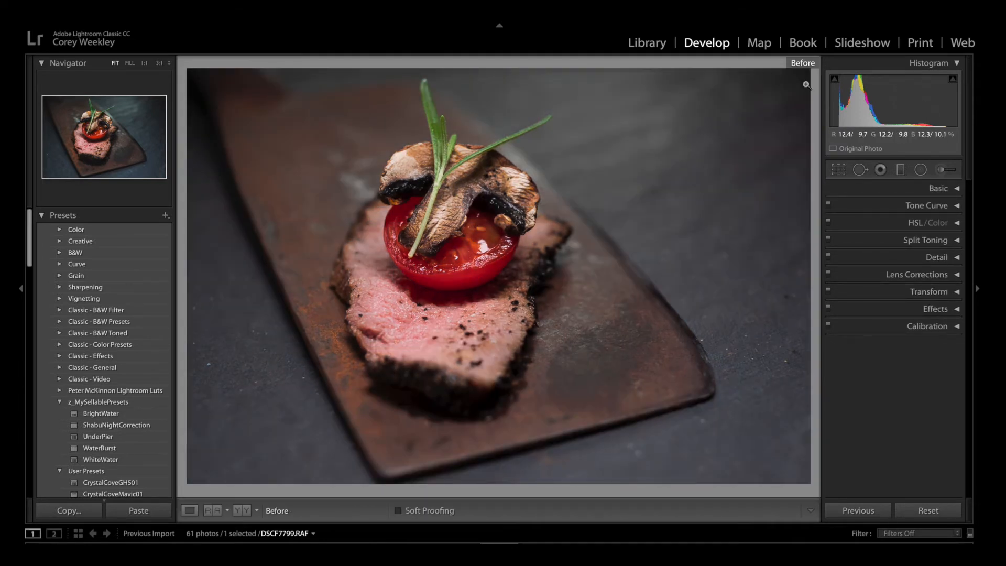
pyautogui.press('\\')
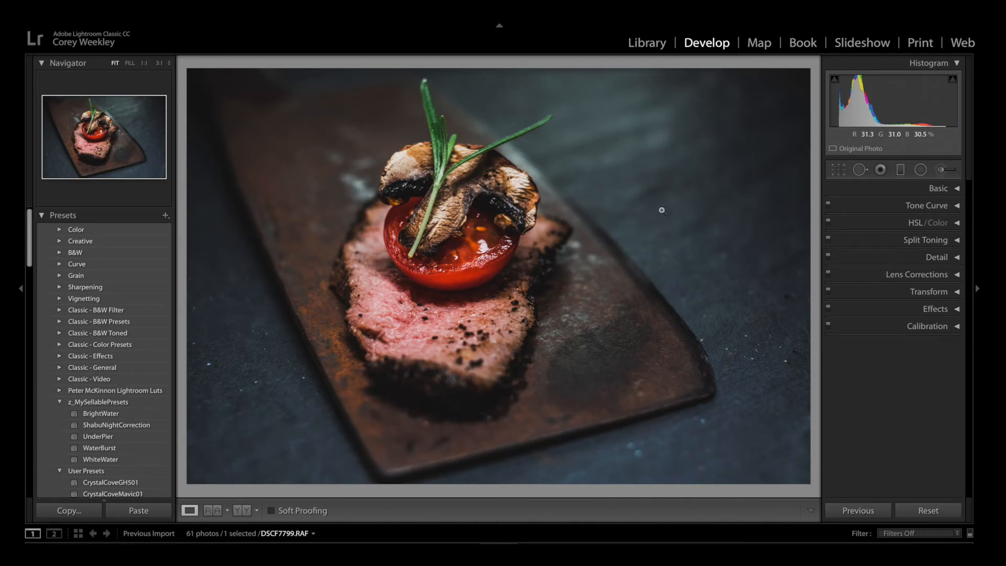
pyautogui.click(838, 169)
pyautogui.moveTo(804, 72); pyautogui.dragTo(792, 76)
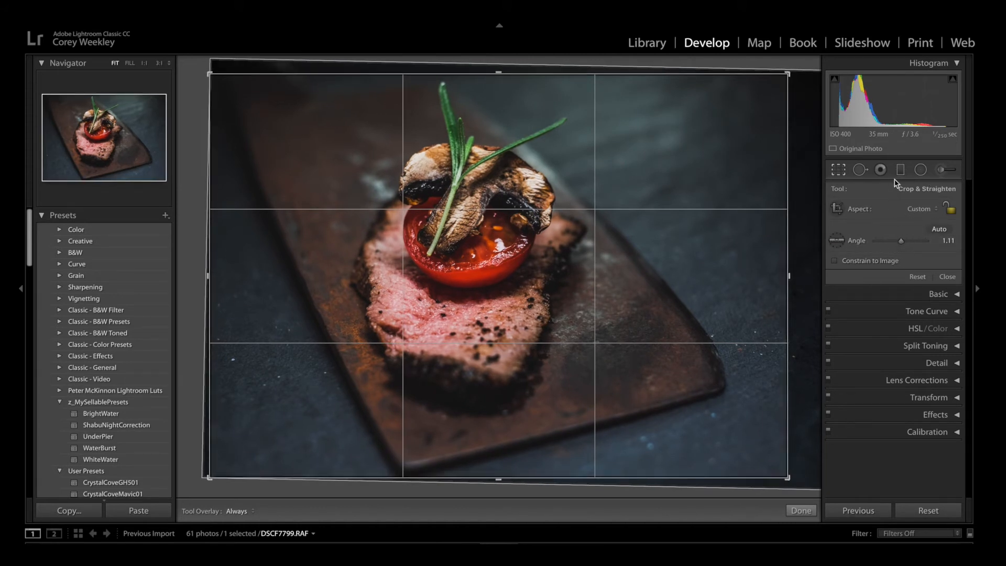
pyautogui.click(920, 209)
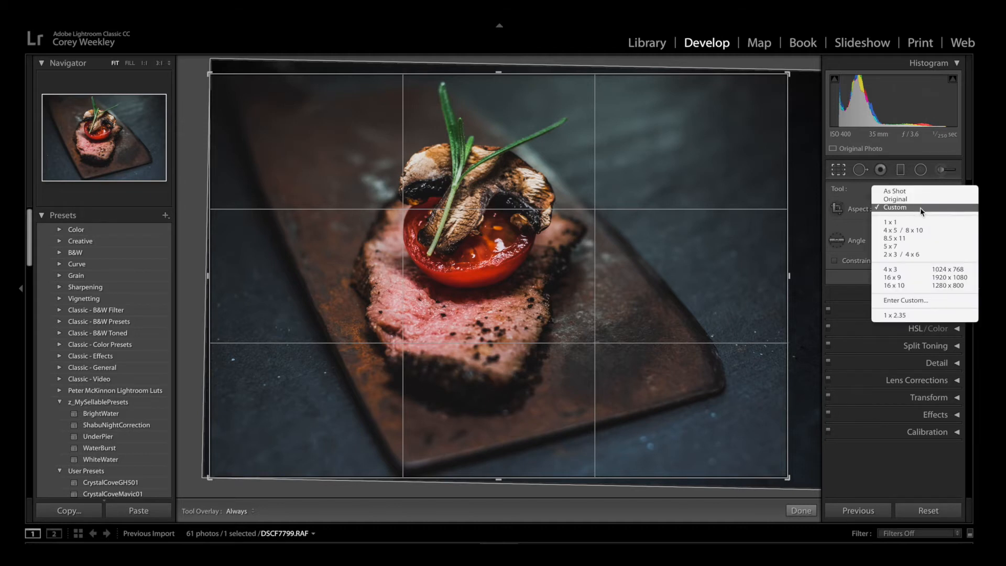
pyautogui.click(794, 173)
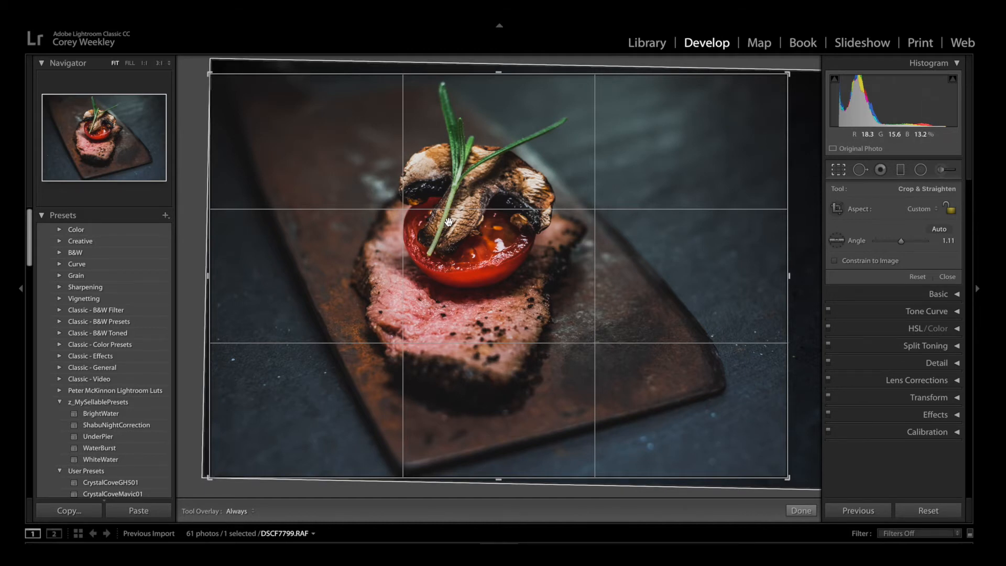
pyautogui.press('Return')
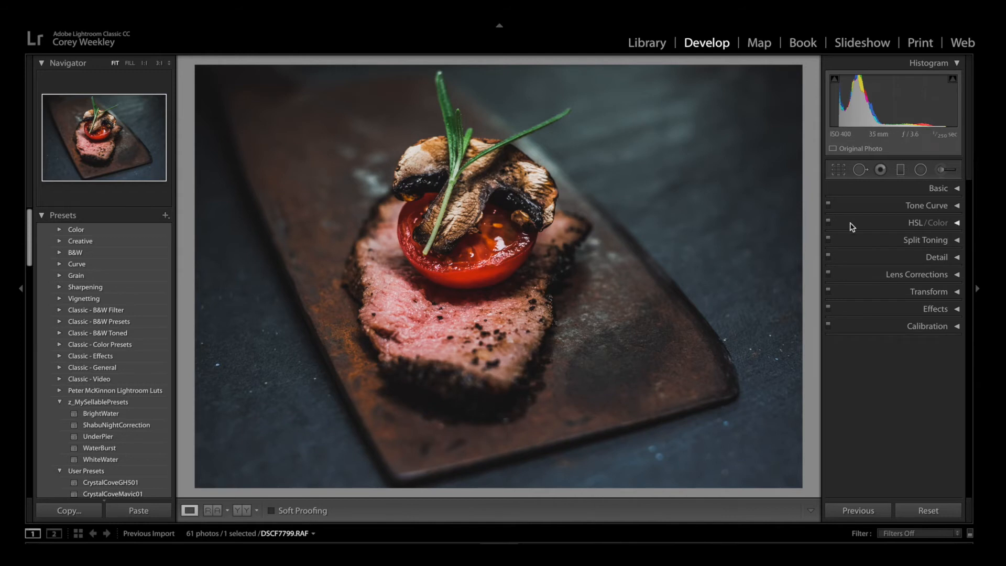
# Heal the bright specks on the slate left of the board using Spot Removal at size 71, feather 0 and opacity 100.
pyautogui.click(860, 171)
pyautogui.press('[')
pyautogui.press('[')
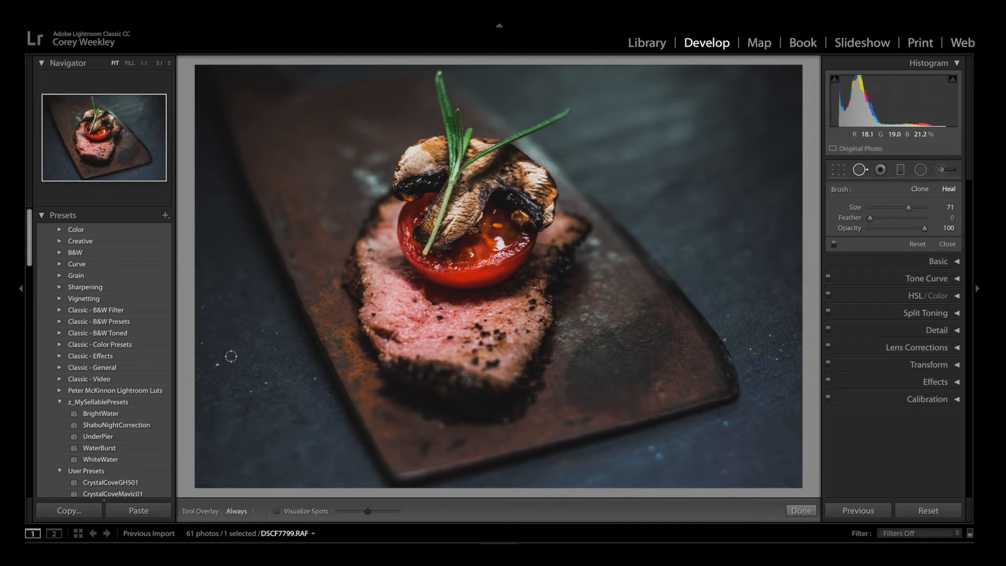
pyautogui.click(218, 364)
pyautogui.click(265, 382)
pyautogui.click(249, 391)
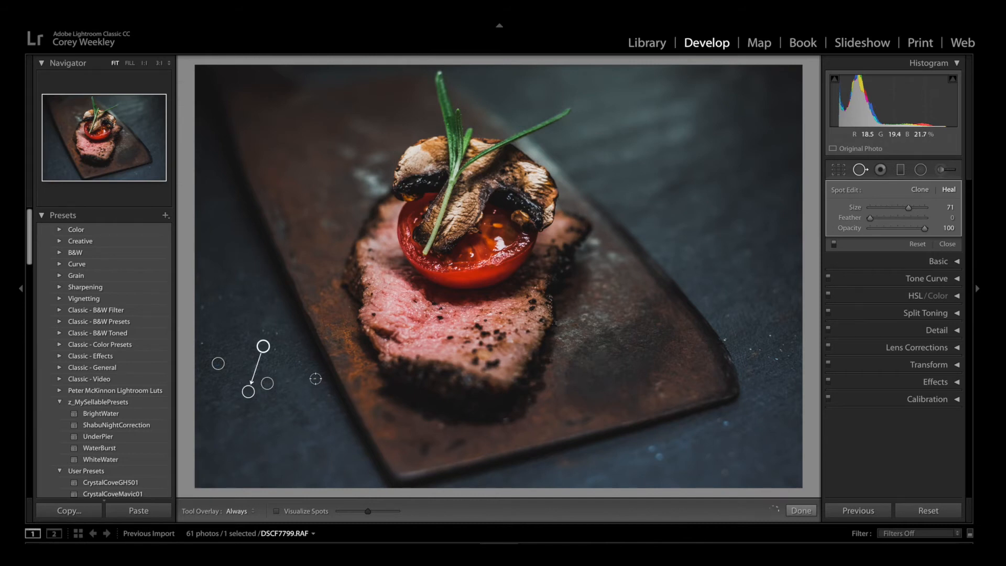
pyautogui.click(314, 392)
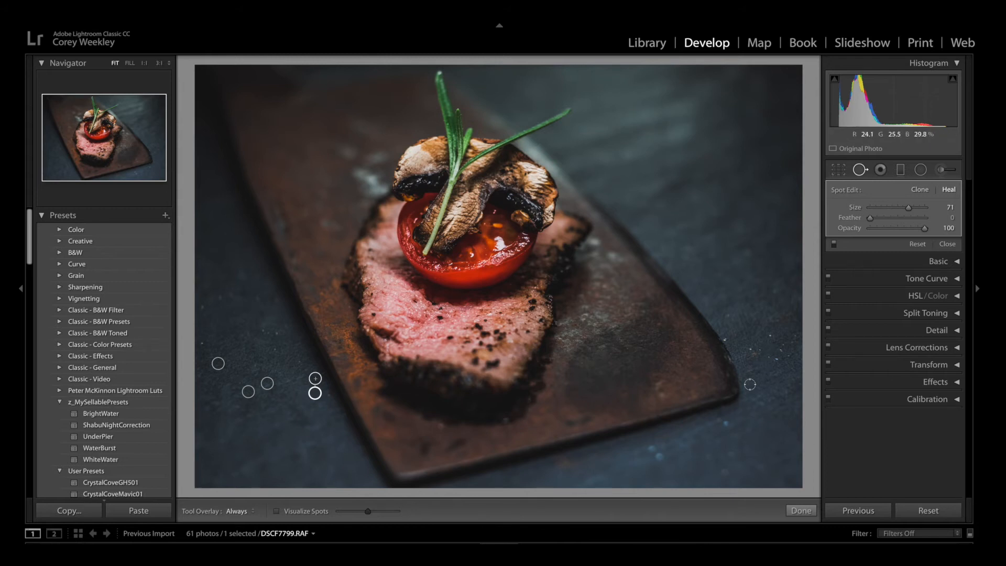
# Heal the specks on the slate right of and below the board, and delete a trial heal stroke painted across the background.
pyautogui.click(706, 421)
pyautogui.click(653, 447)
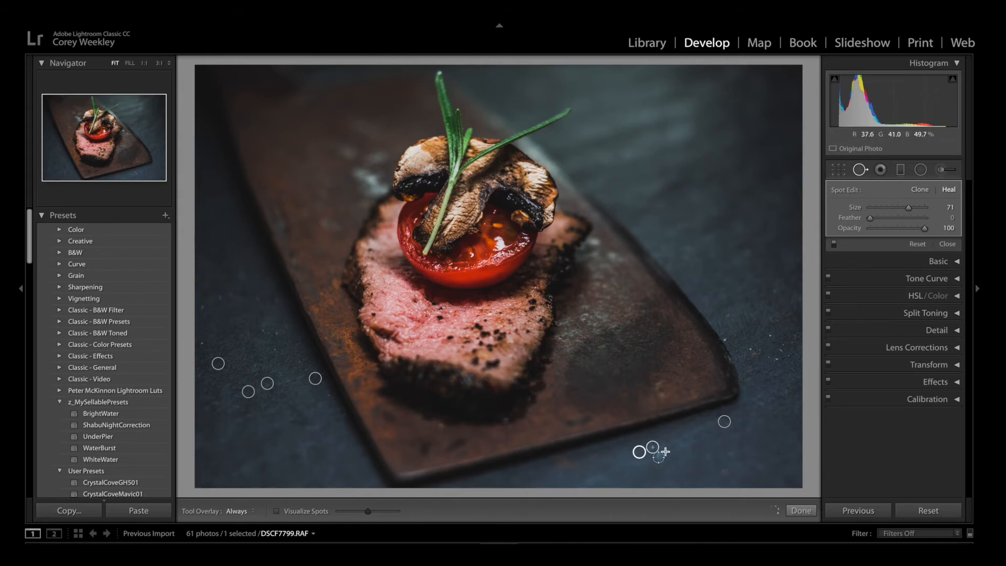
pyautogui.click(770, 336)
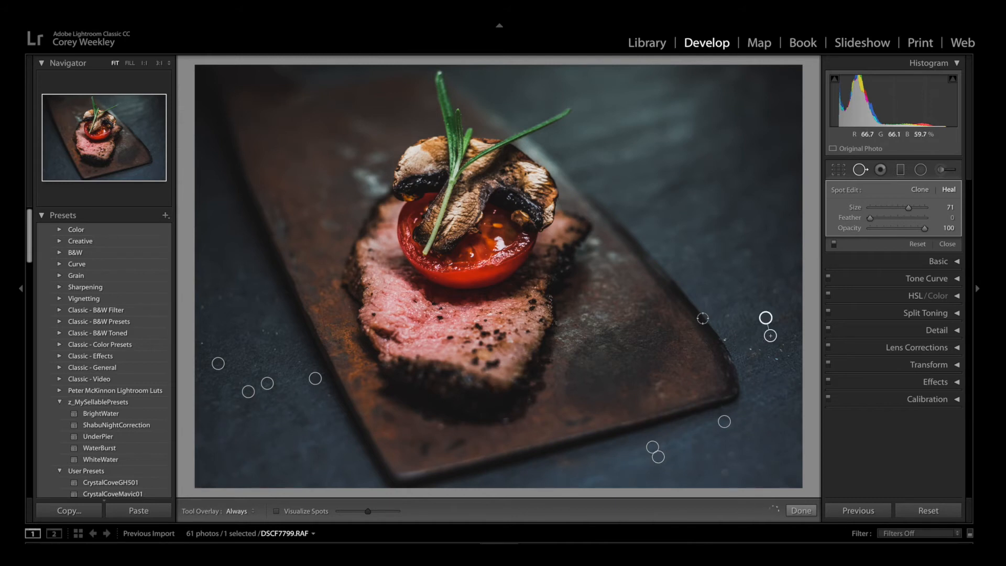
pyautogui.moveTo(687, 213); pyautogui.dragTo(757, 266)
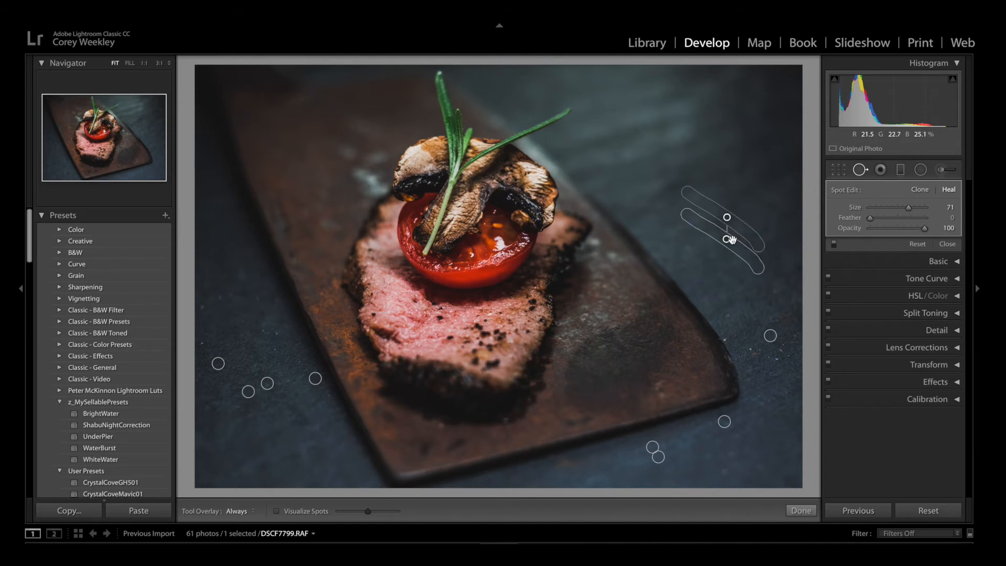
pyautogui.press('Delete')
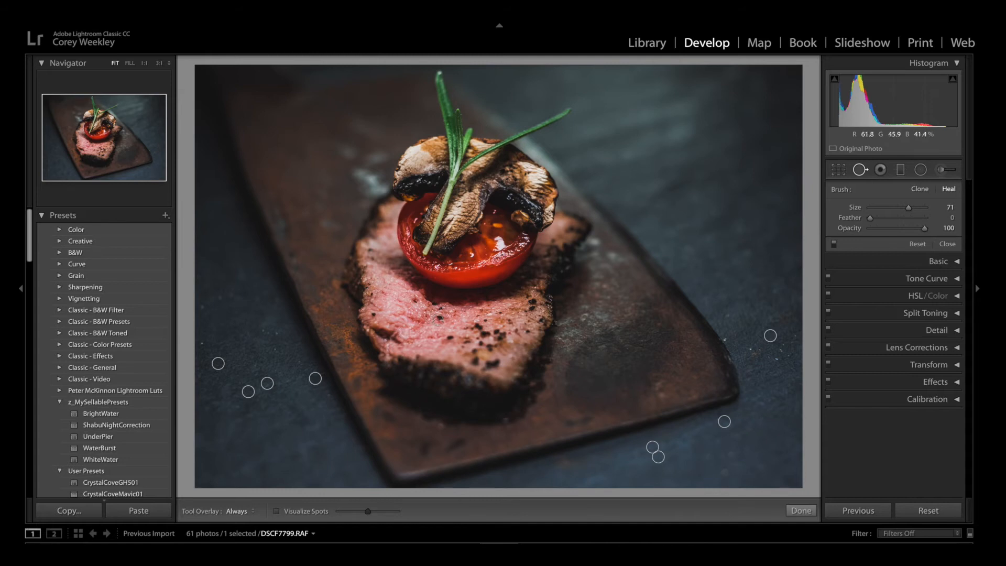
# Heal a spot in the middle of the meat, testing different sources and sampling from the clean pink area to its left.
pyautogui.click(439, 318)
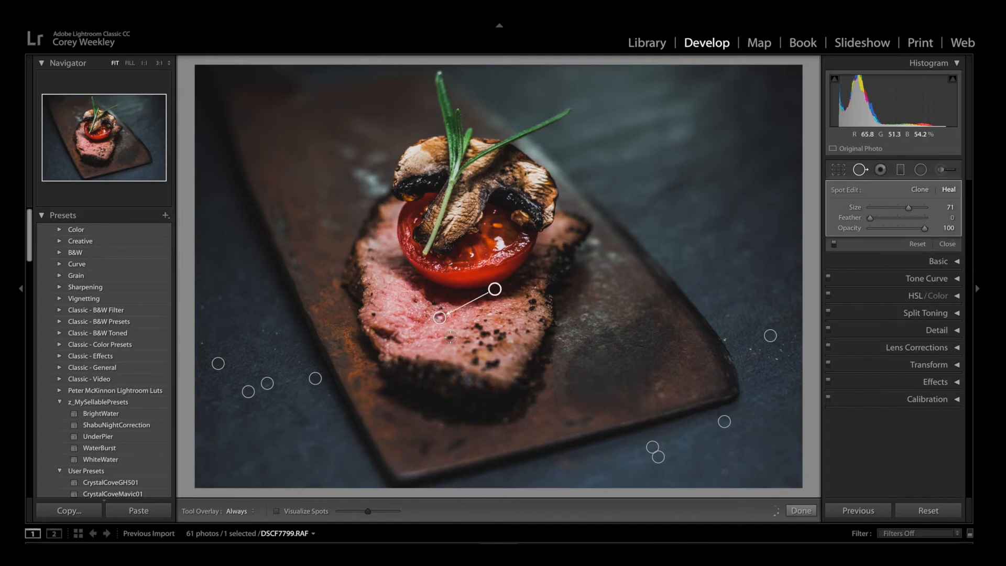
pyautogui.click(450, 337)
pyautogui.click(439, 317)
pyautogui.moveTo(497, 289); pyautogui.dragTo(463, 315)
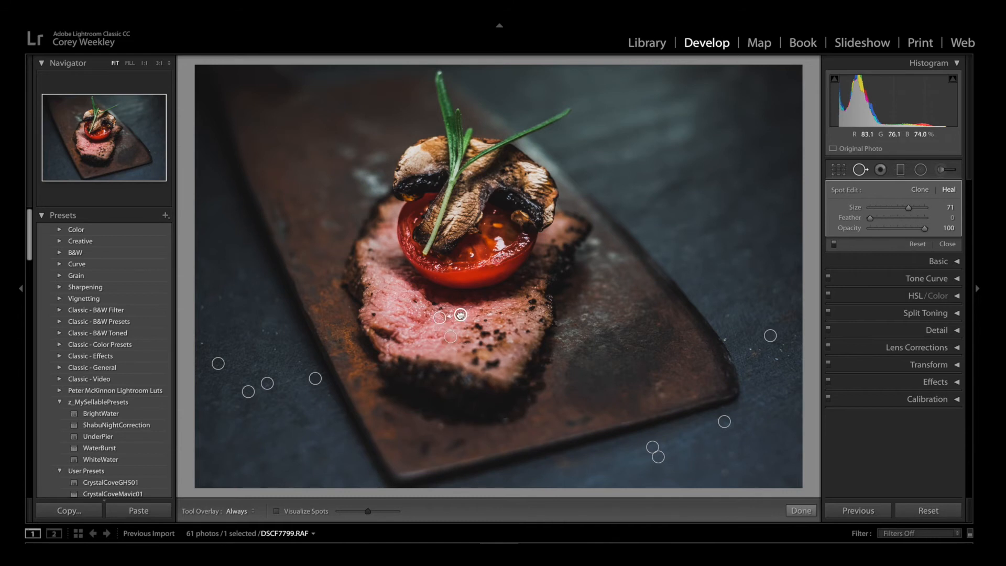
pyautogui.moveTo(460, 314); pyautogui.dragTo(497, 257)
pyautogui.moveTo(497, 257)
pyautogui.mouseDown()
pyautogui.moveTo(467, 298)
pyautogui.moveTo(412, 310)
pyautogui.mouseUp()
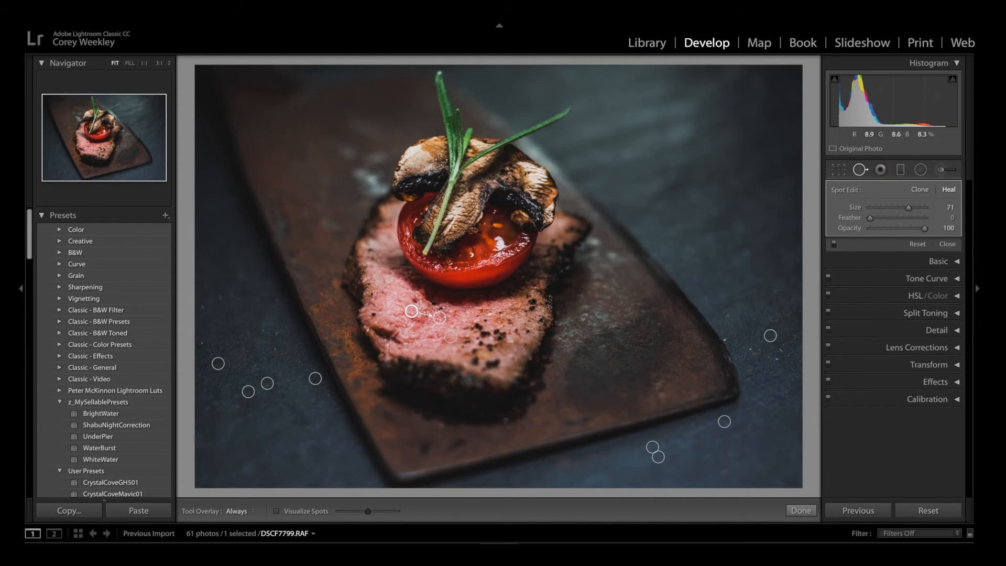
# Try a graduated filter with exposure 0.58 from the photo's upper edge down over the meat, inspect its mask, and delete it.
pyautogui.click(900, 170)
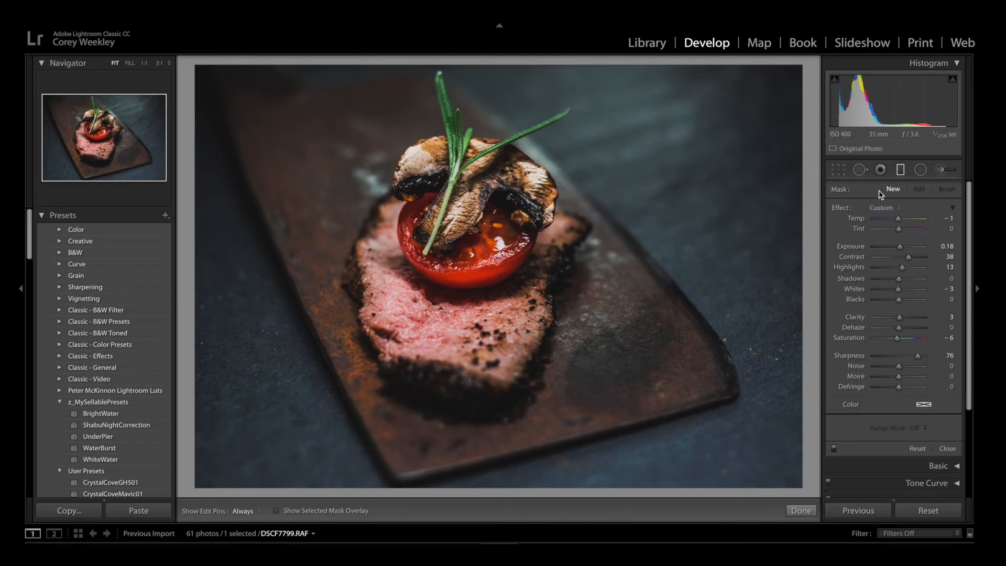
pyautogui.moveTo(517, 97); pyautogui.dragTo(514, 353)
pyautogui.moveTo(896, 249); pyautogui.dragTo(903, 252)
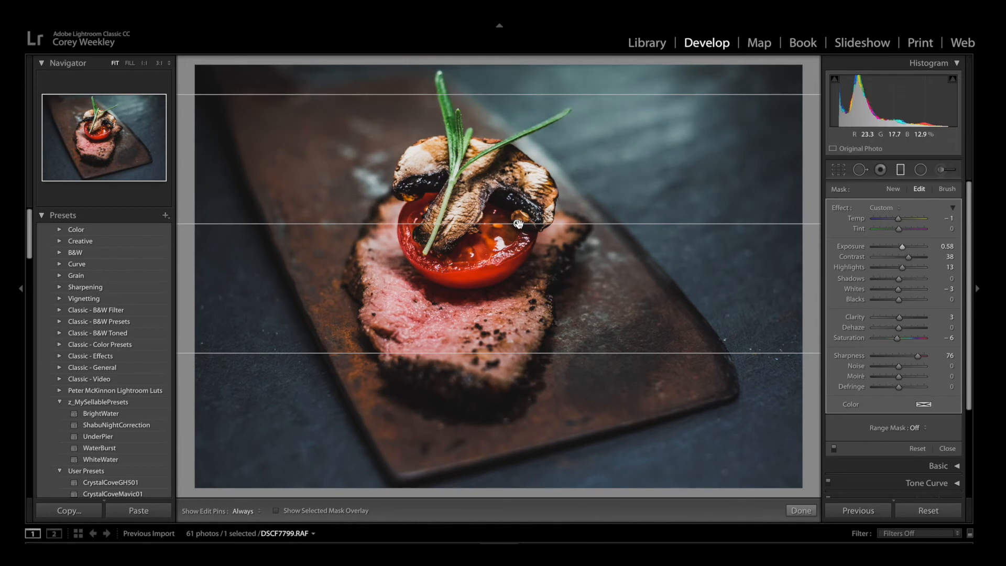
pyautogui.moveTo(518, 223)
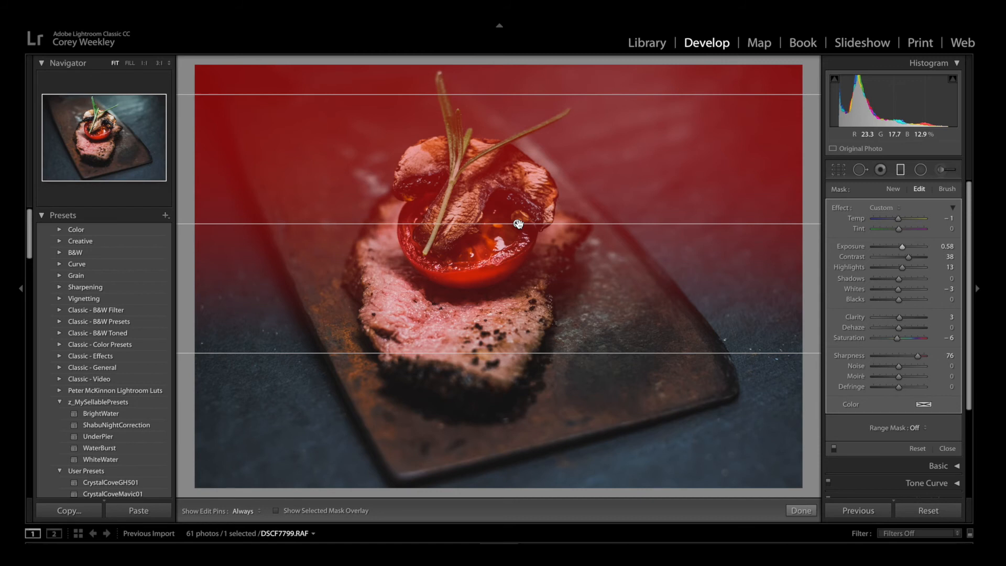
pyautogui.press('Delete')
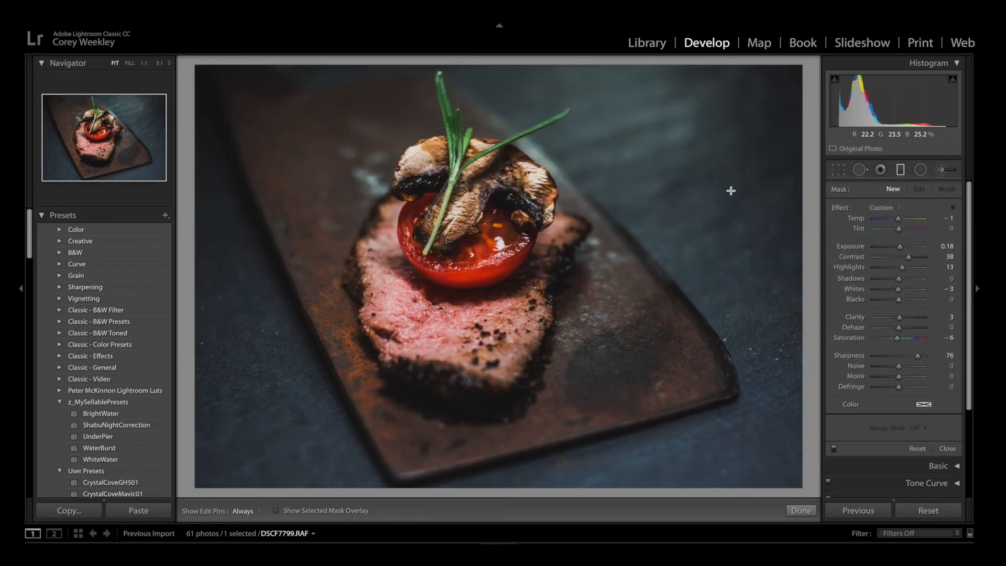
# Draw a radial filter around the food, lower its exposure to -1.07, and enlarge the ellipse to reach the board's right edge.
pyautogui.click(920, 172)
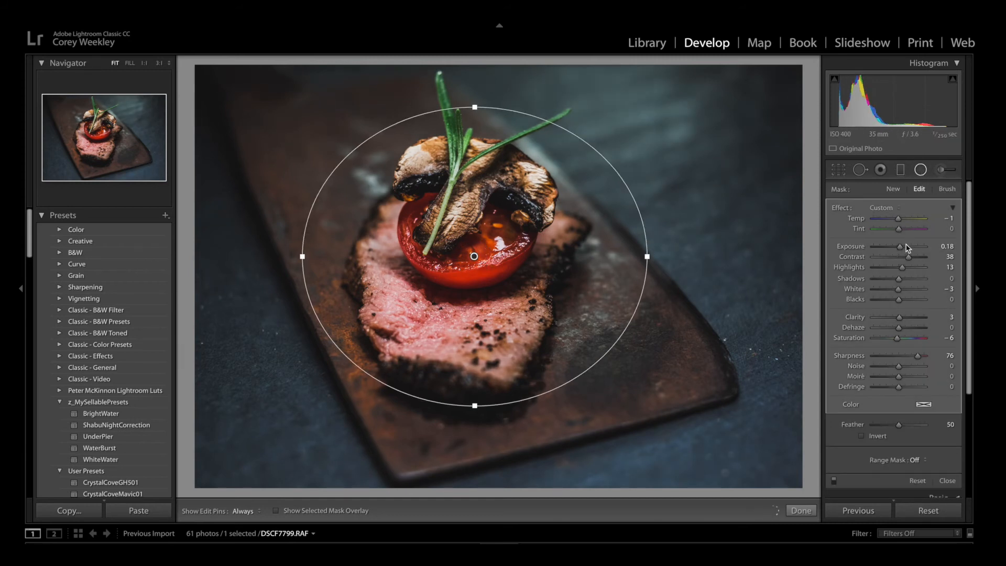
pyautogui.click(891, 249)
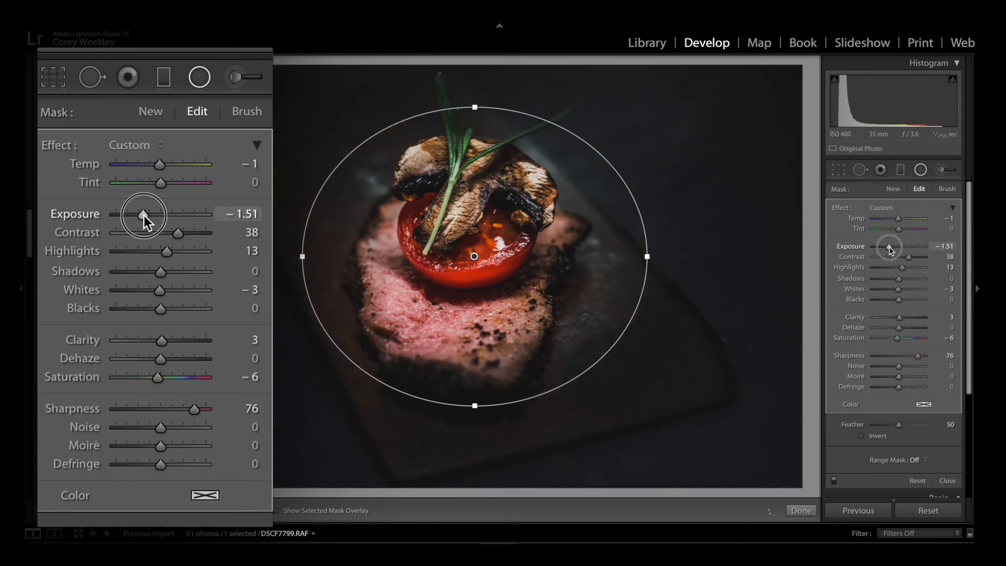
pyautogui.moveTo(890, 250); pyautogui.dragTo(895, 250)
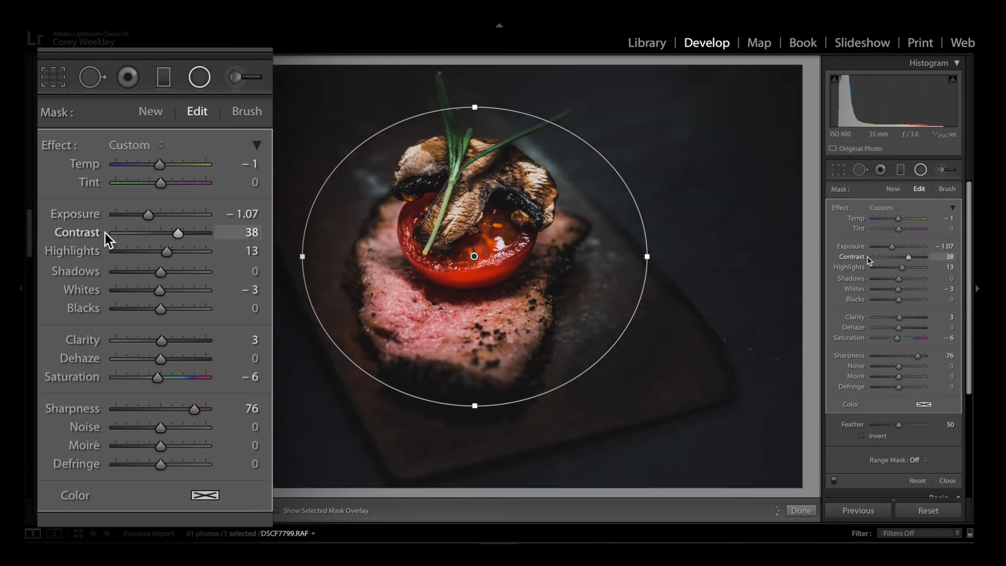
pyautogui.moveTo(647, 257); pyautogui.dragTo(735, 256)
pyautogui.moveTo(475, 107); pyautogui.dragTo(475, 79)
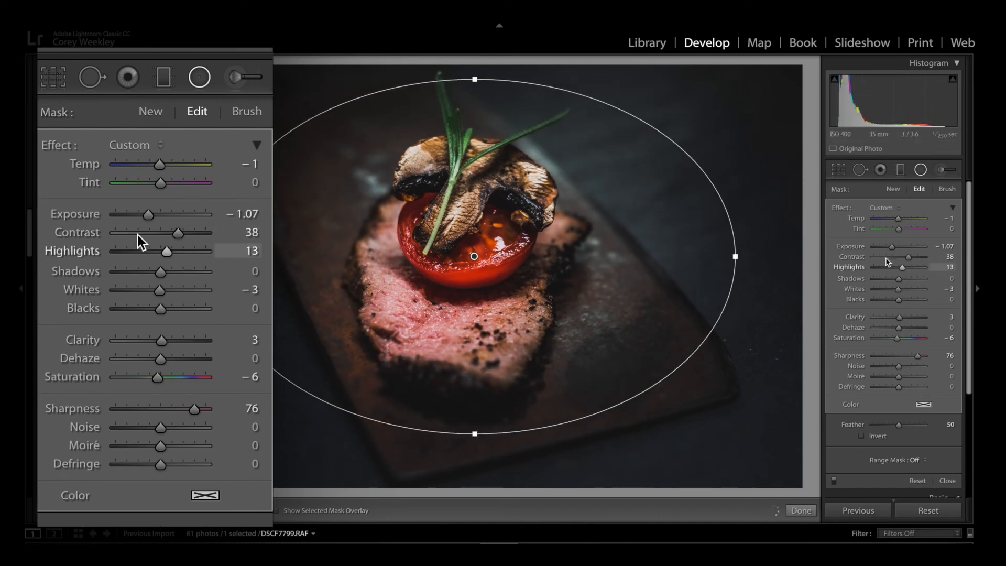
# Set the radial filter's exposure to -0.48, contrast to 30, sharpness to 42 and clarity to 5.
pyautogui.moveTo(149, 216); pyautogui.dragTo(175, 231)
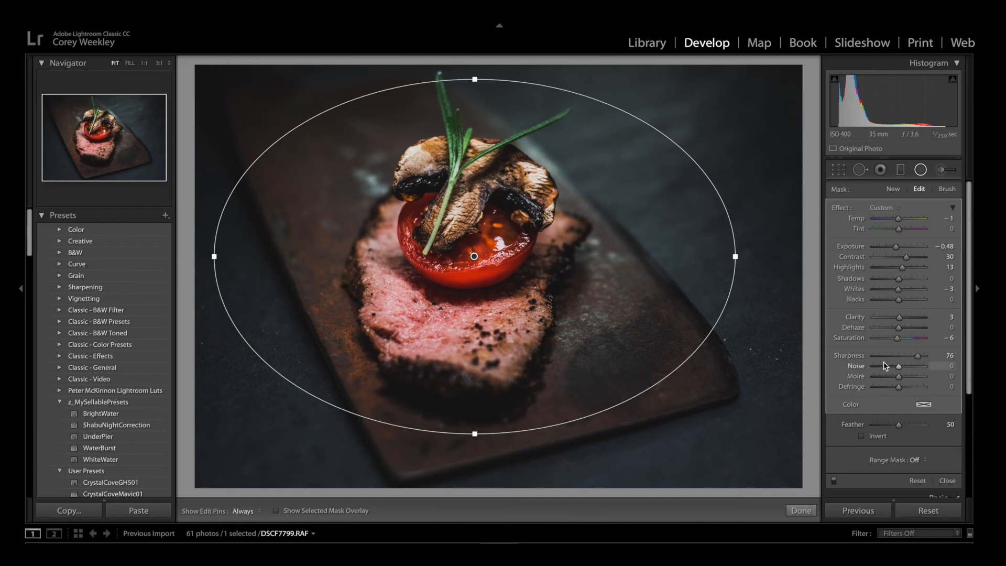
pyautogui.click(909, 356)
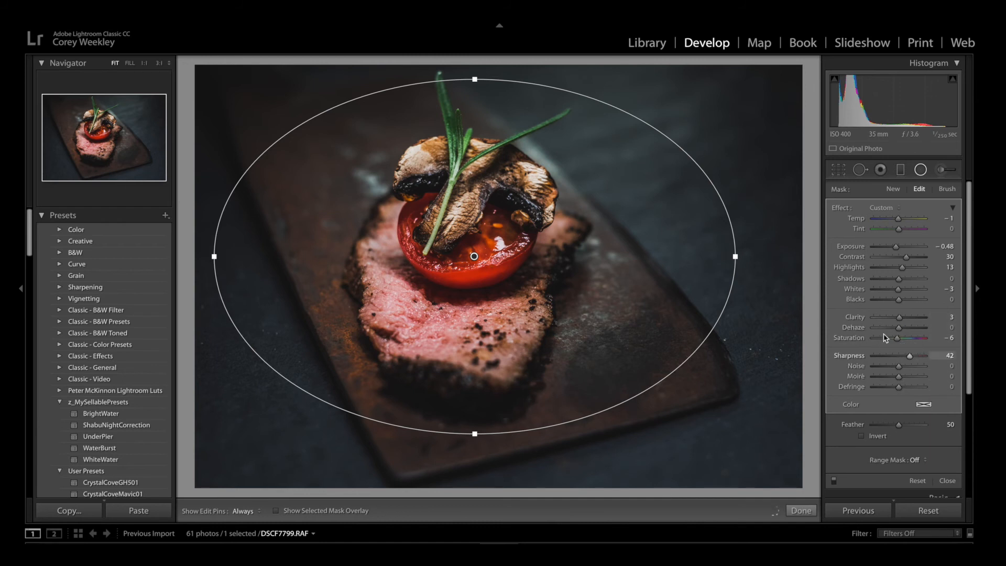
pyautogui.click(905, 318)
pyautogui.moveTo(906, 318); pyautogui.dragTo(899, 319)
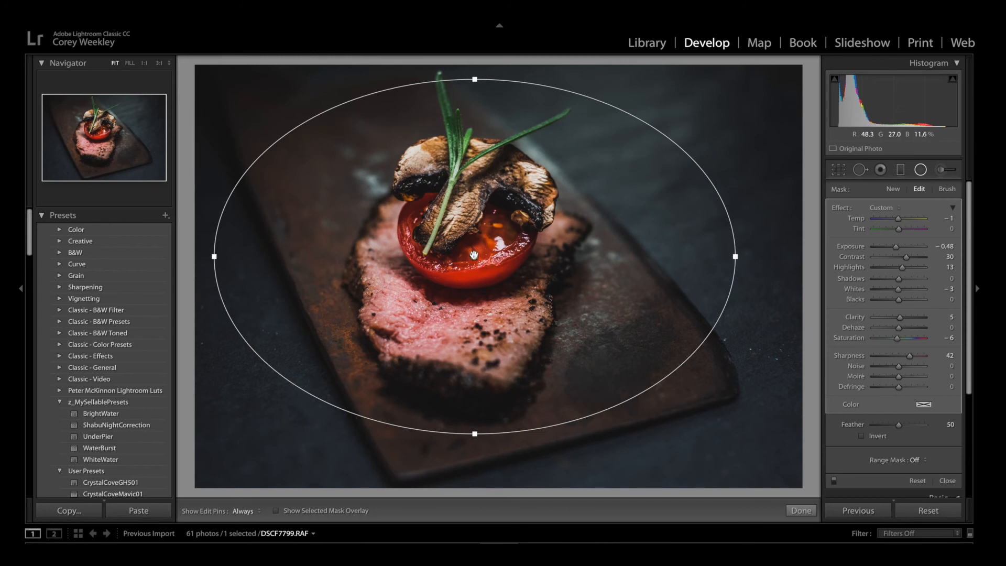
# Inspect the radial filter's mask, test exposure with the mask inverted, settle on -0.21, and turn the inversion off.
pyautogui.moveTo(474, 255)
pyautogui.click(862, 436)
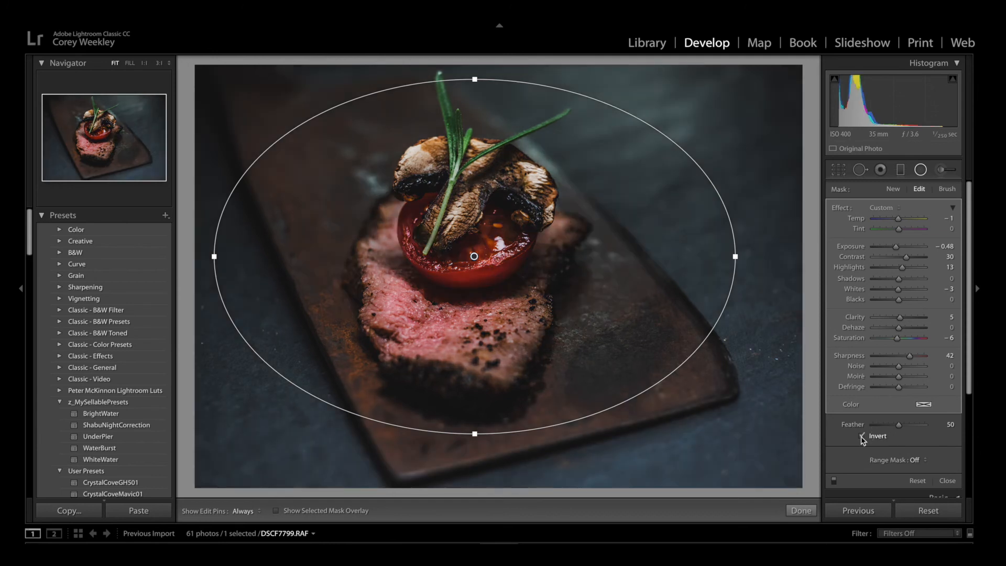
pyautogui.moveTo(893, 246); pyautogui.dragTo(940, 252)
pyautogui.moveTo(941, 251); pyautogui.dragTo(899, 252)
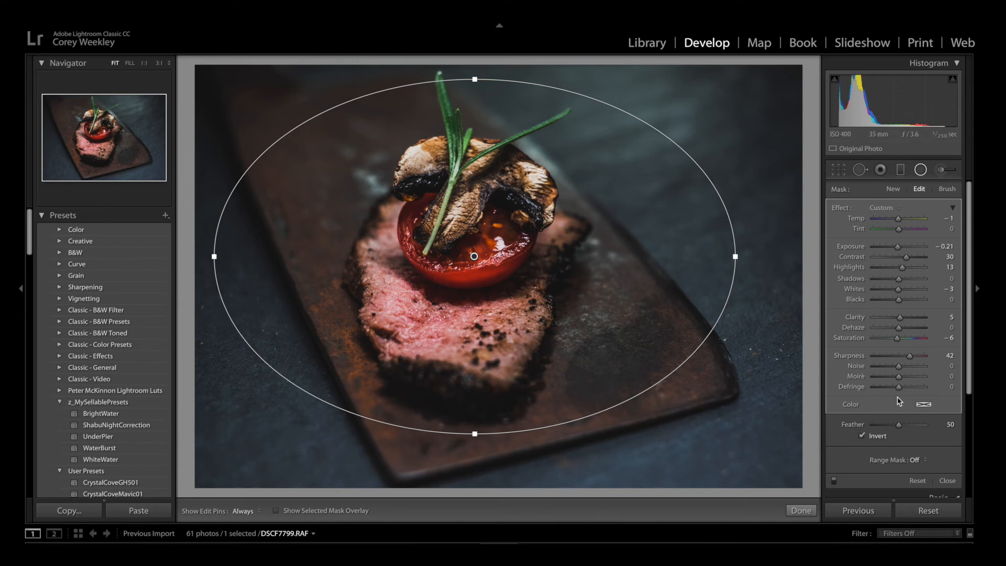
pyautogui.click(861, 435)
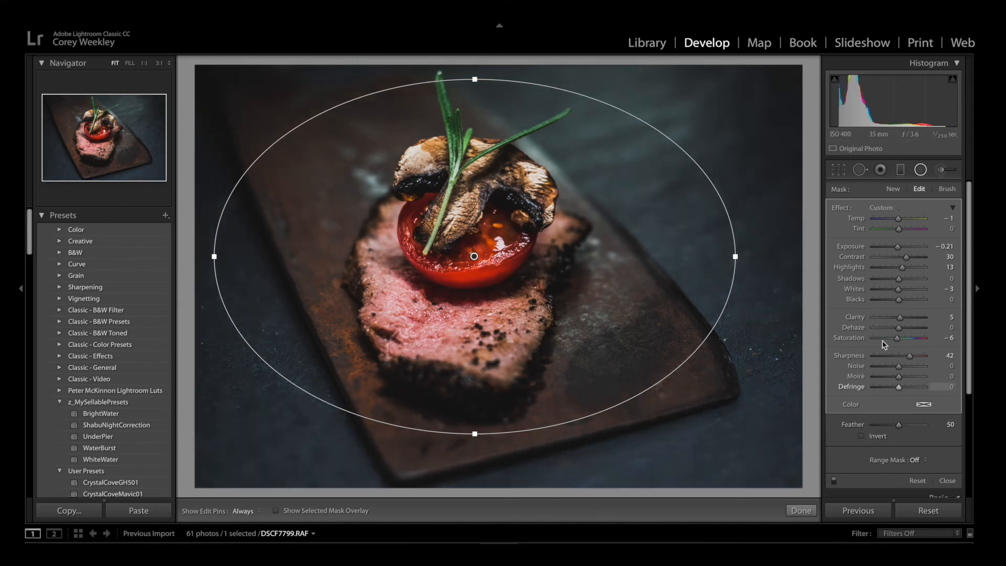
# Shift the radial filter slightly down and right, widen it a little, deselect it, and compare the photo with its before version.
pyautogui.moveTo(473, 258)
pyautogui.mouseDown()
pyautogui.moveTo(502, 262)
pyautogui.moveTo(480, 264)
pyautogui.moveTo(488, 269)
pyautogui.mouseUp()
pyautogui.moveTo(751, 267); pyautogui.dragTo(753, 268)
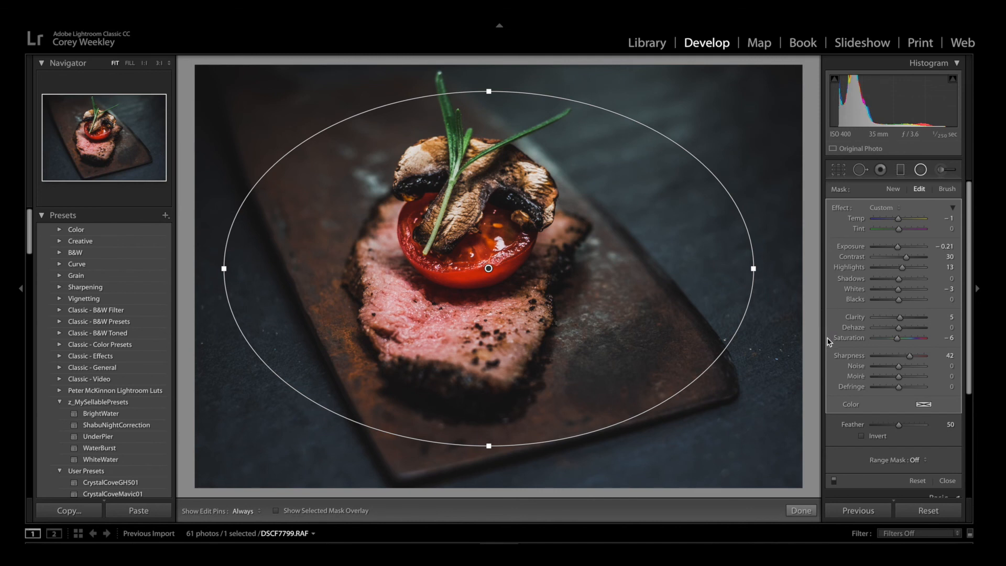
pyautogui.press('Return')
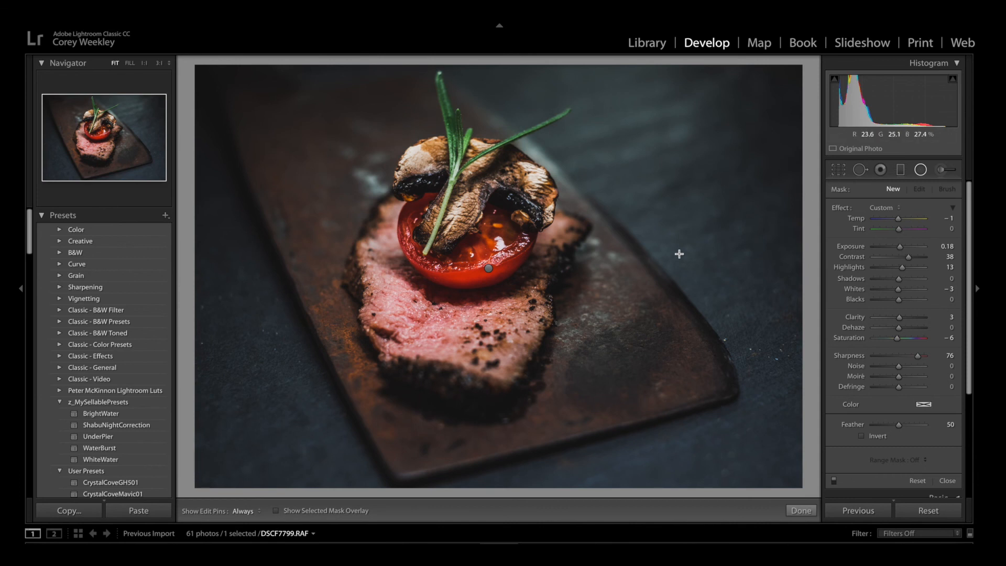
pyautogui.press('\\')
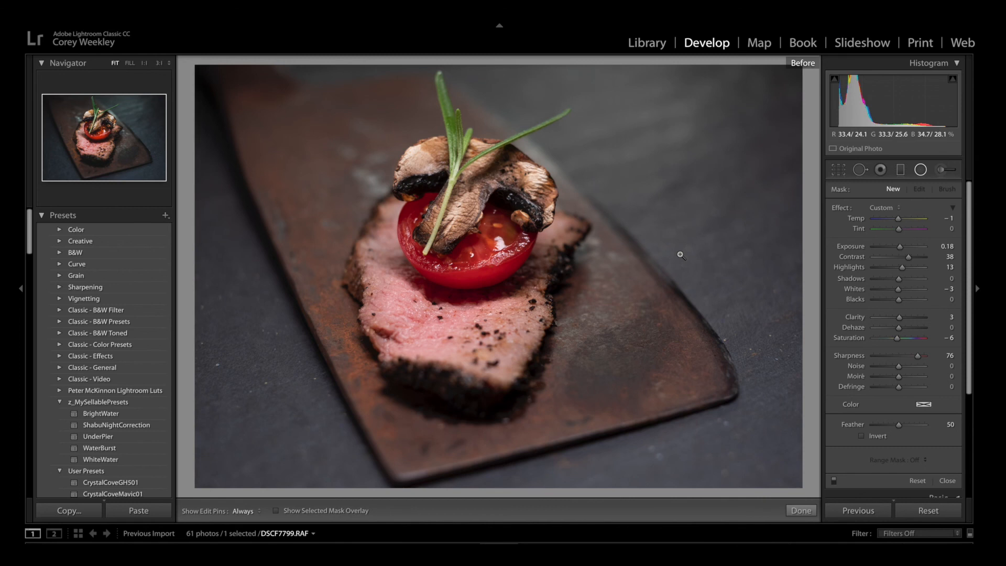
pyautogui.press('\\')
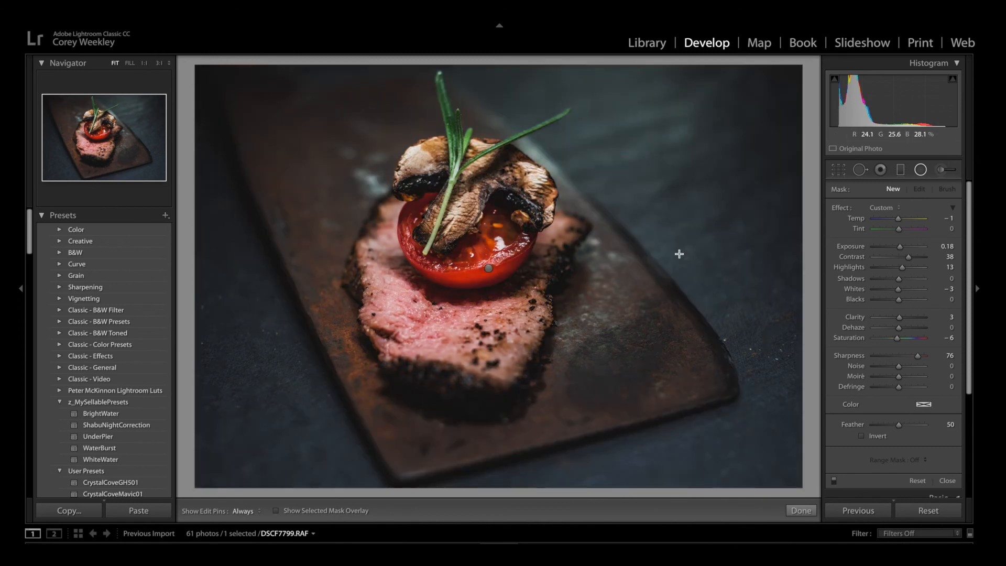